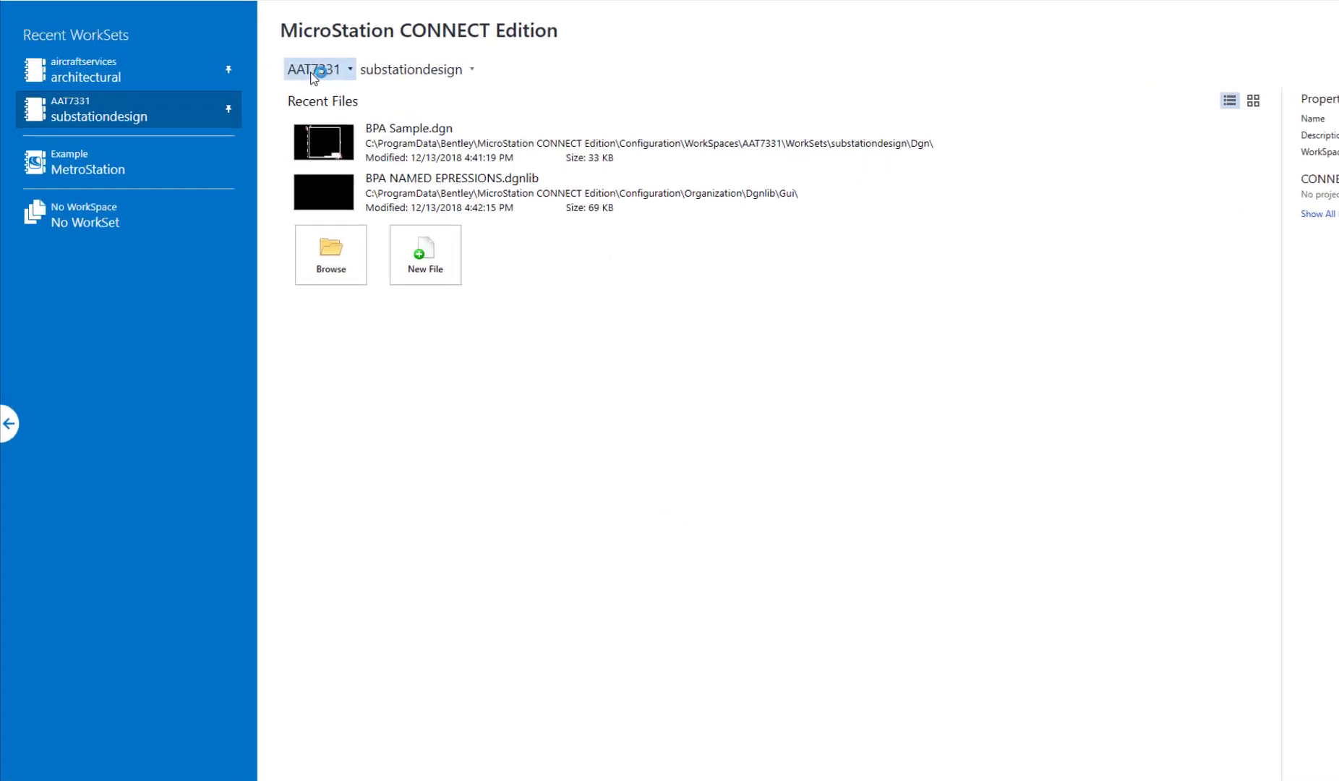
Step: Switch the current WorkSpace from AAT7331 to aircraftservices to show the architectural WorkSet
left_click(313, 69)
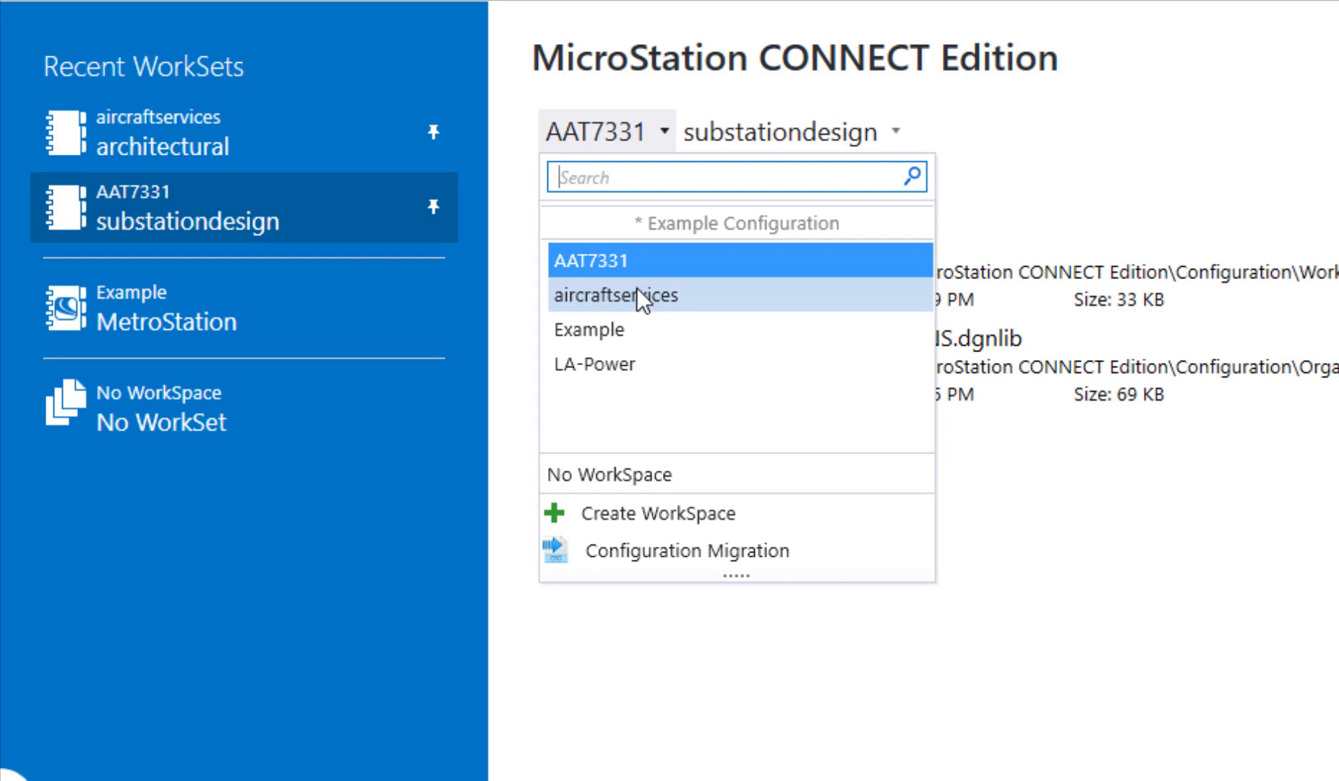
left_click(634, 259)
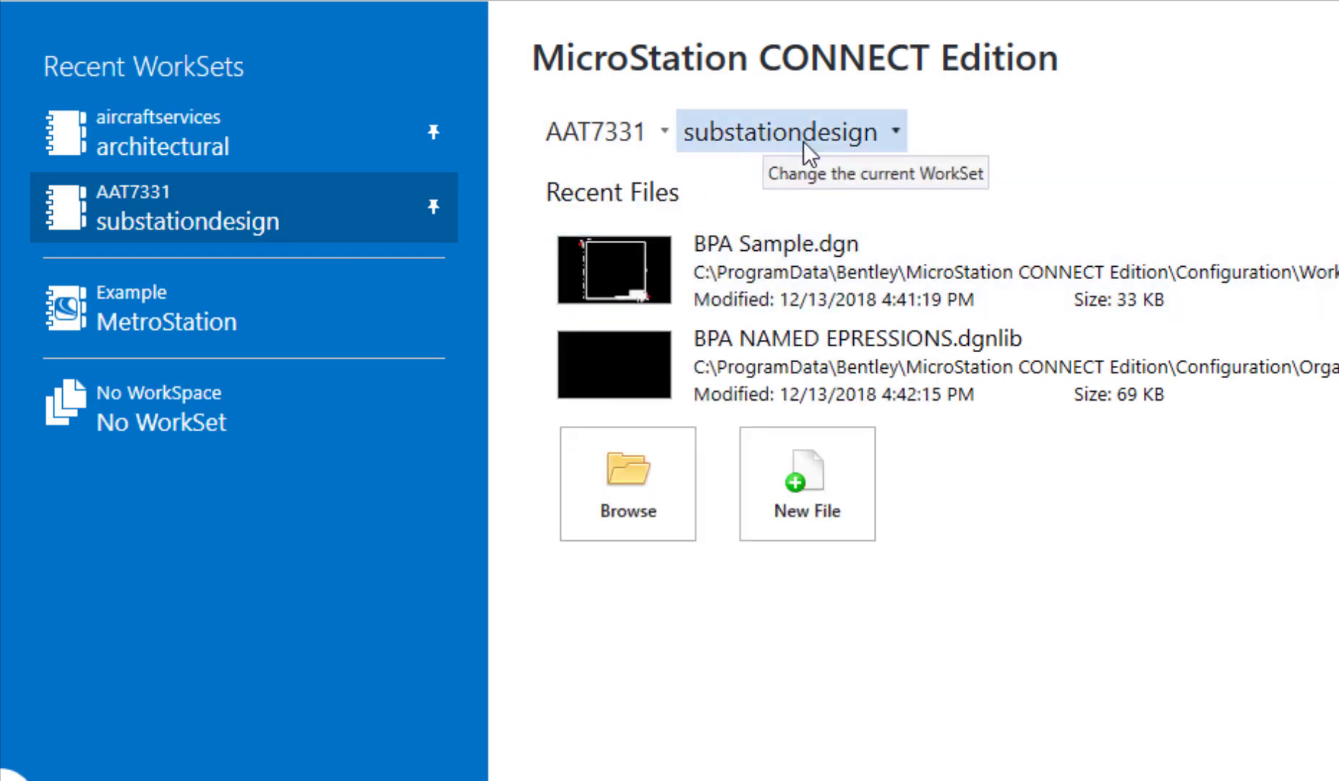
left_click(612, 132)
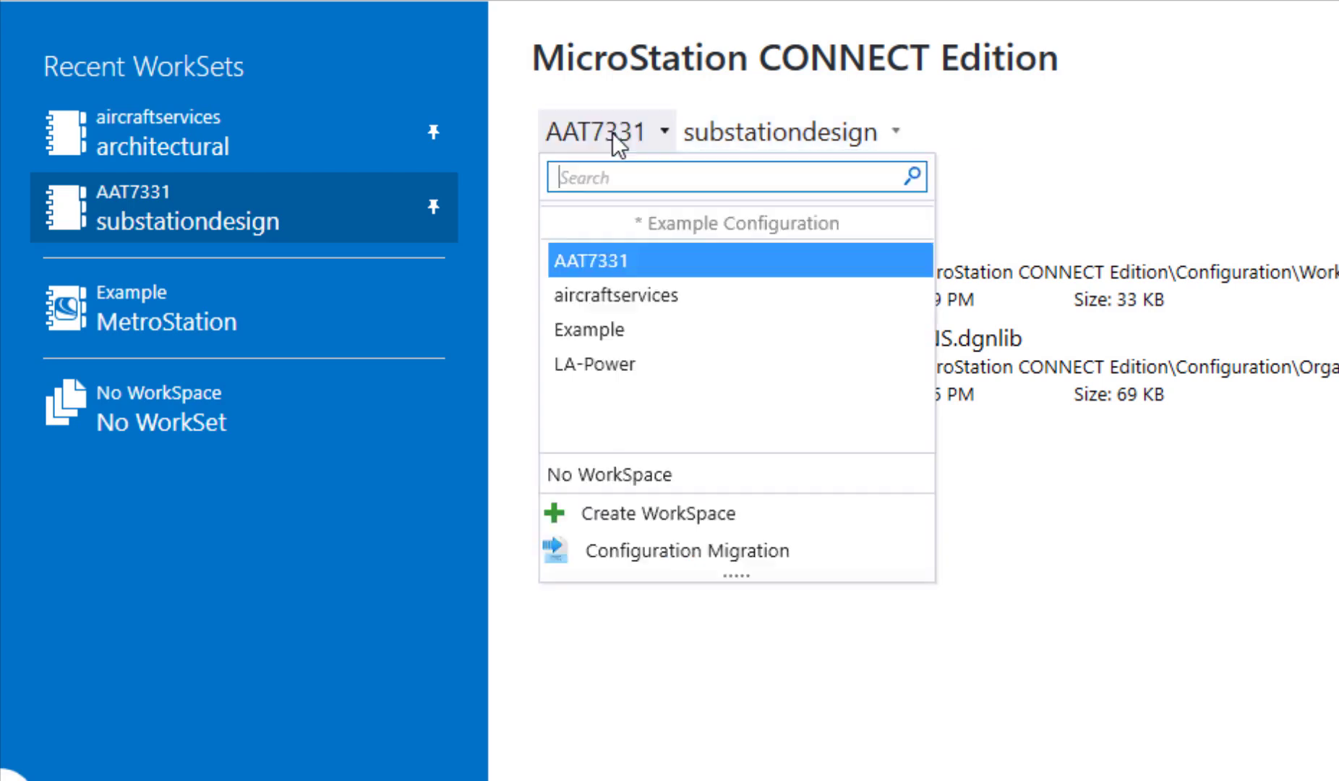
left_click(626, 303)
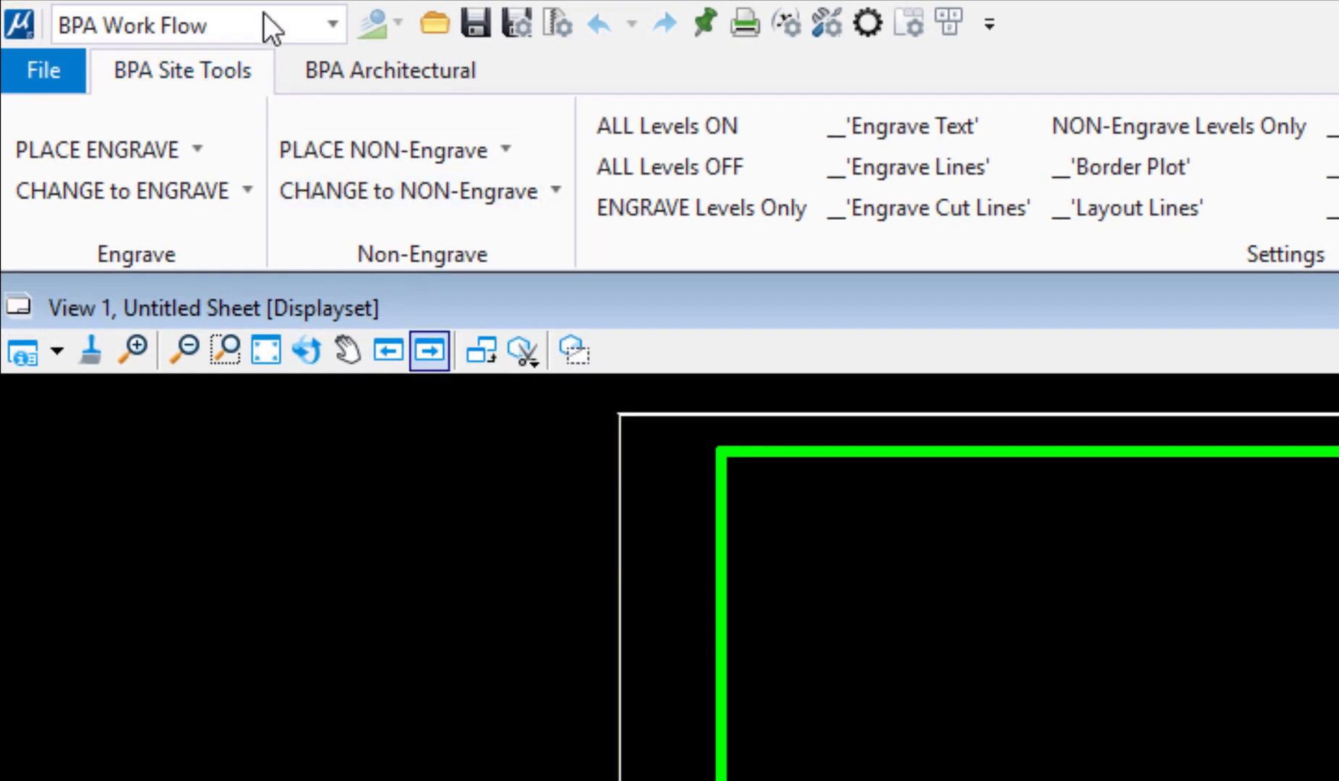
left_click(331, 26)
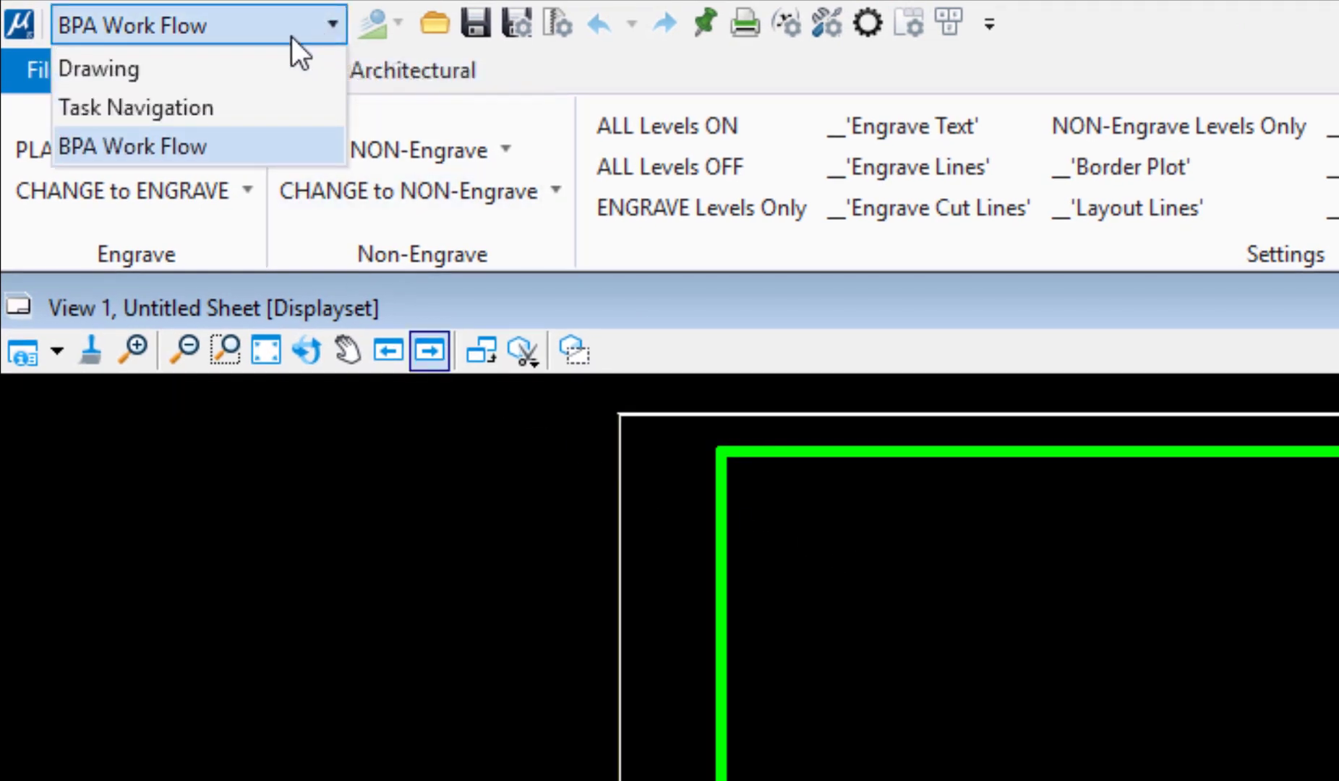
left_click(212, 146)
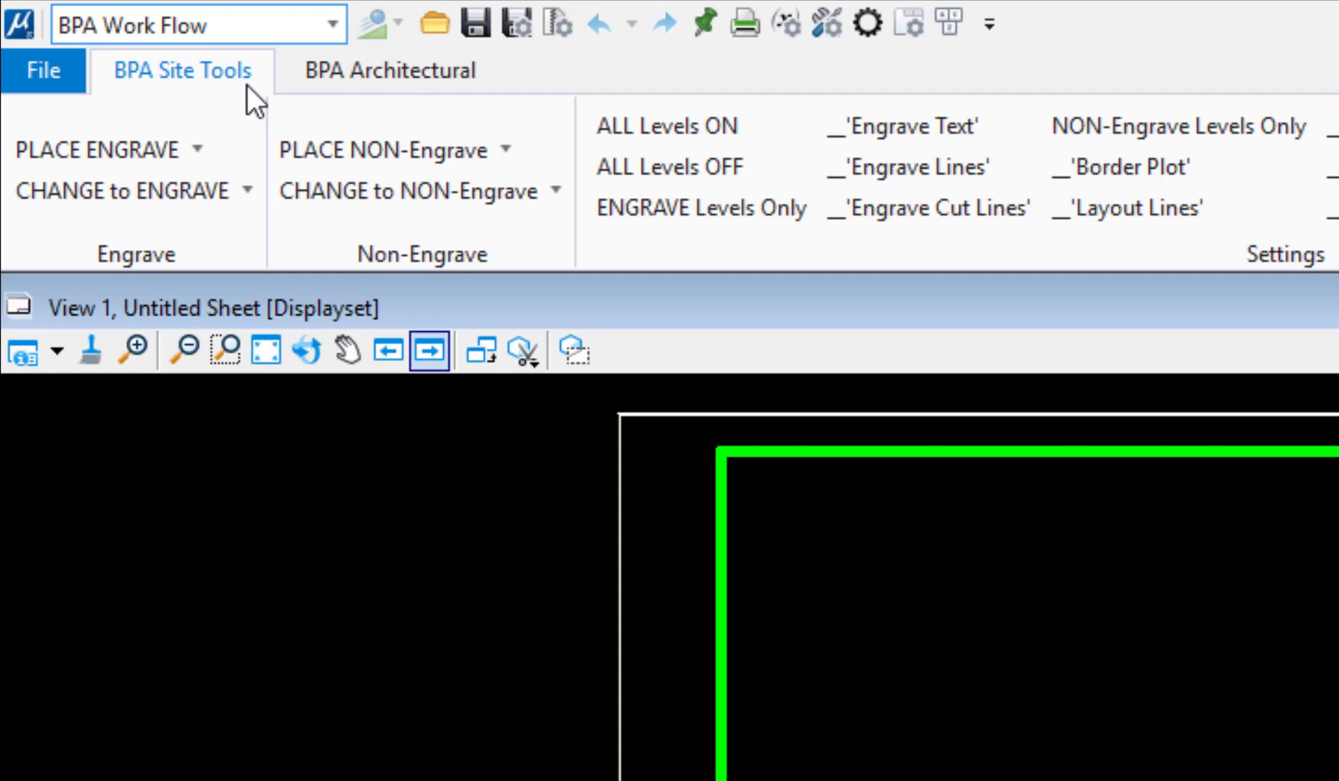
left_click(377, 71)
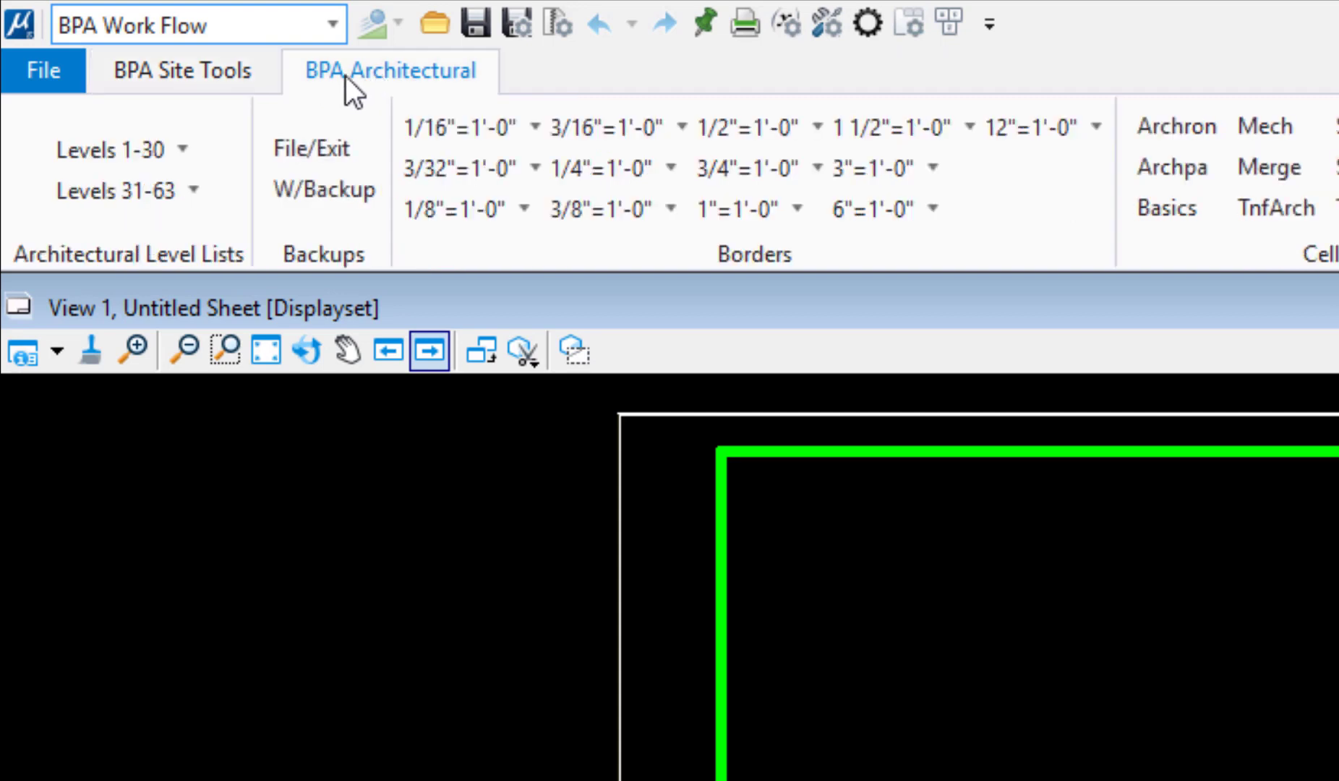
left_click(451, 175)
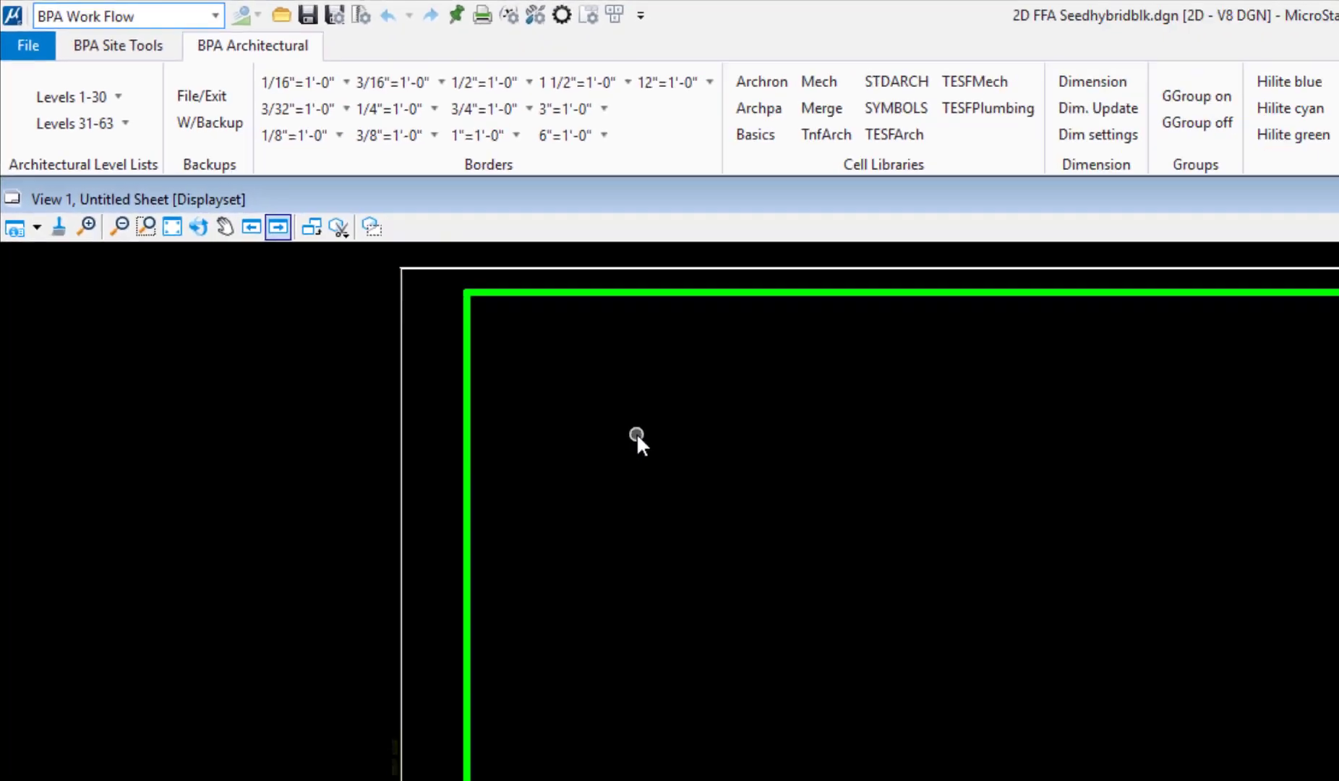
Step: Close the drawing and make AAT7331 the WorkSpace so the substationdesign WorkSet appears
key("ctrl+w")
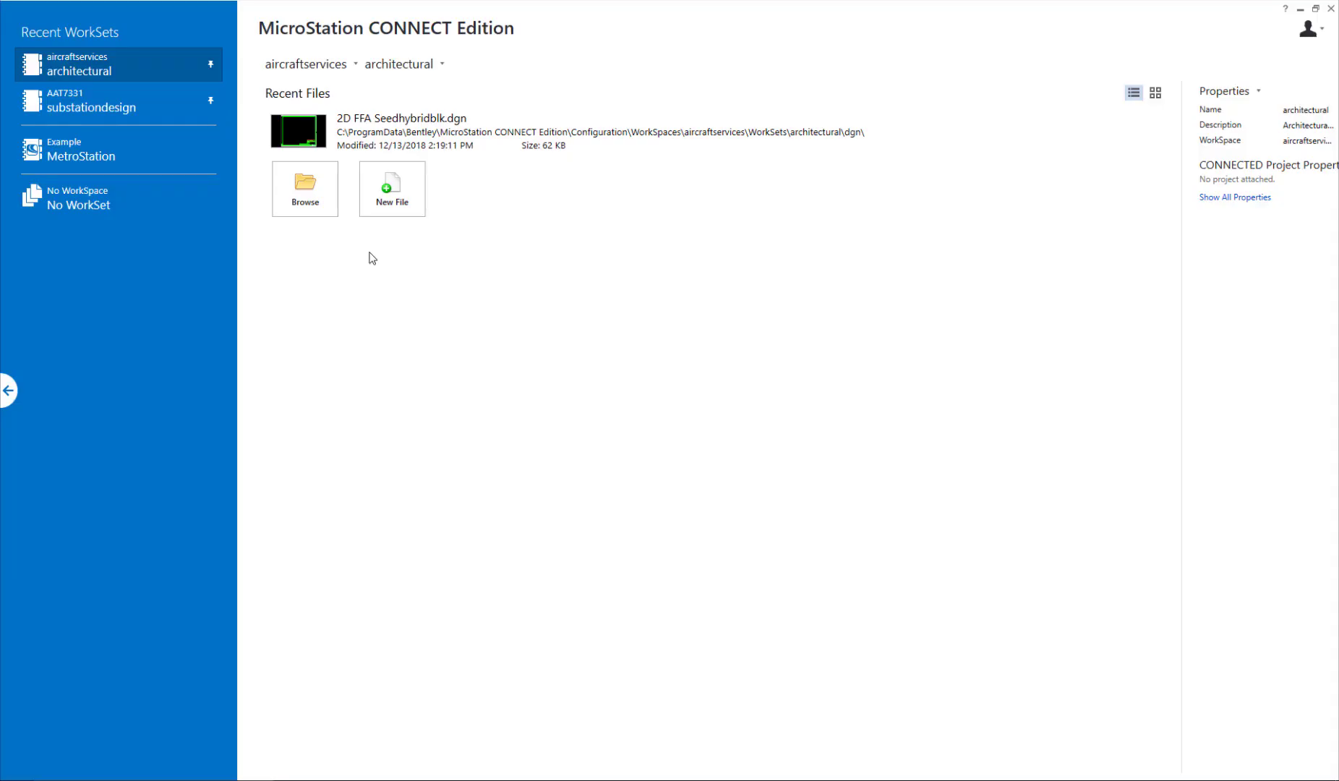
left_click(642, 136)
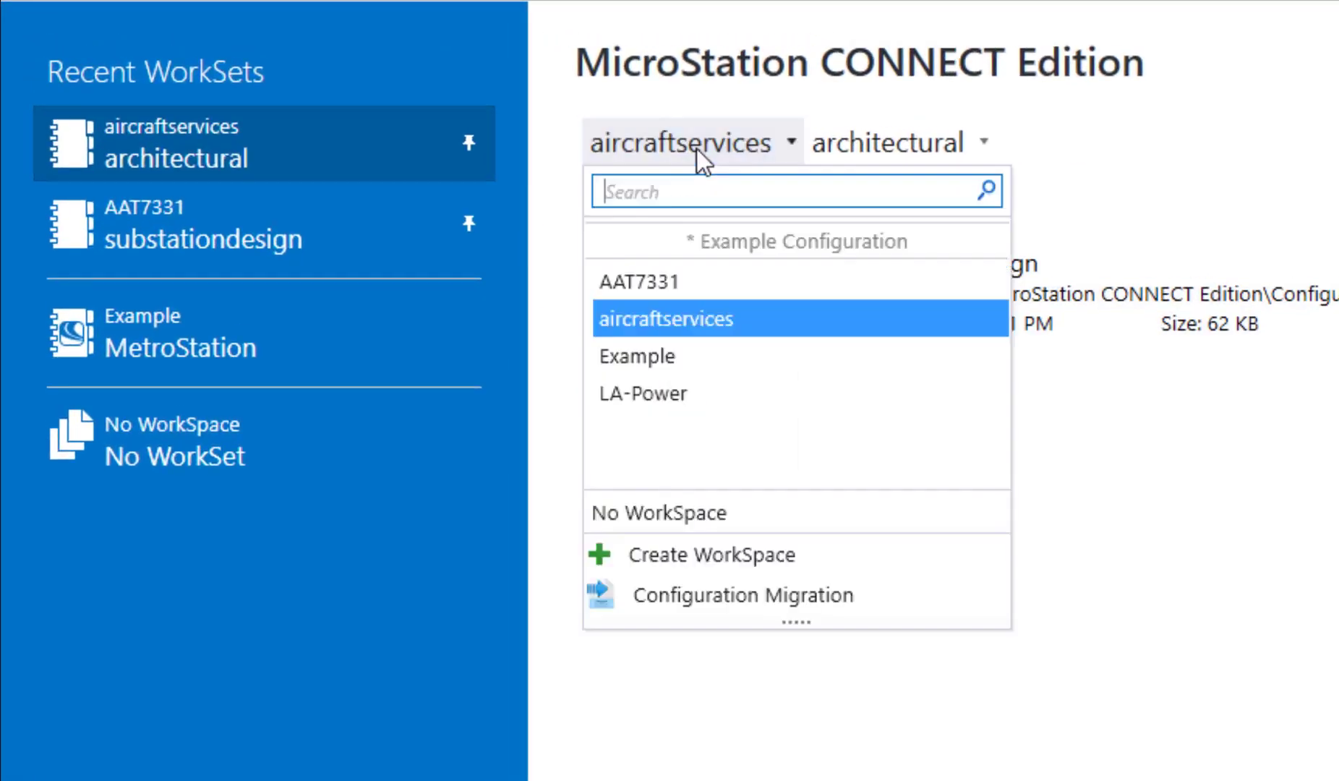
left_click(669, 284)
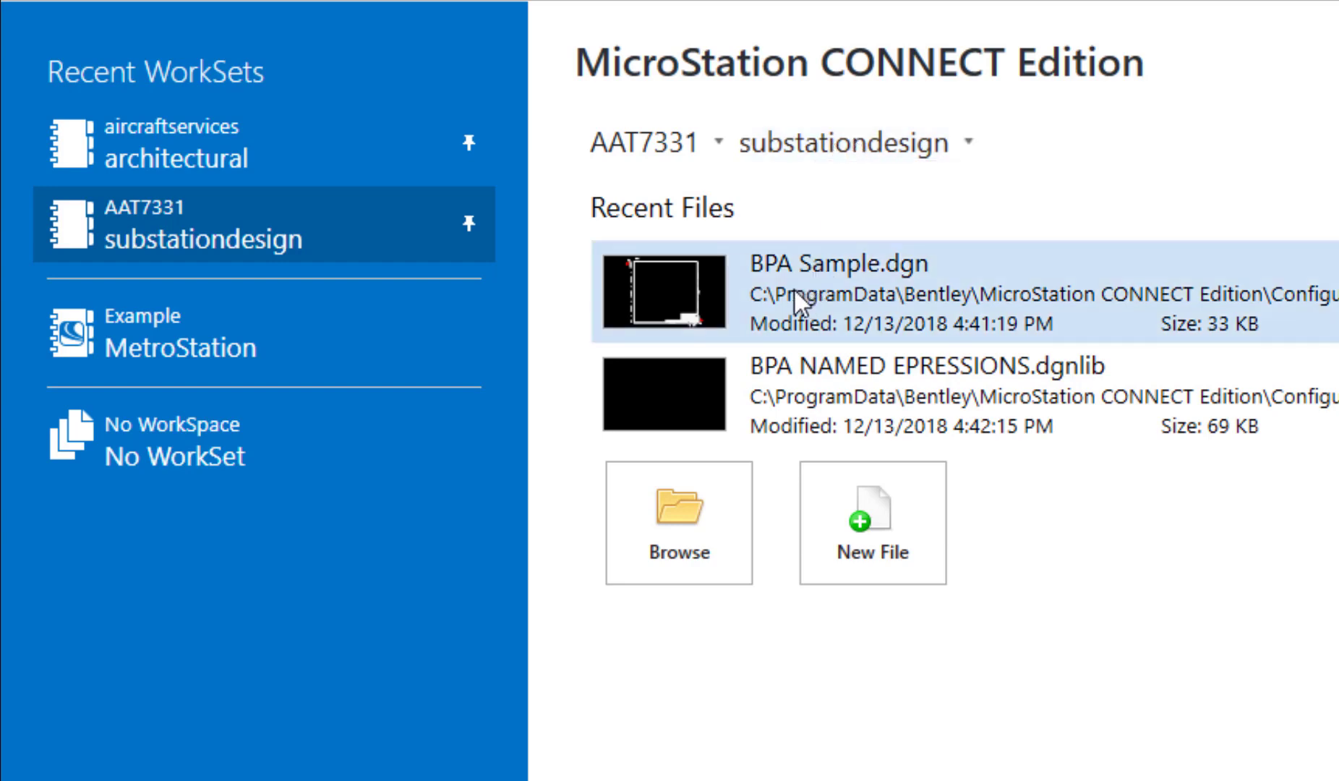
left_click(778, 286)
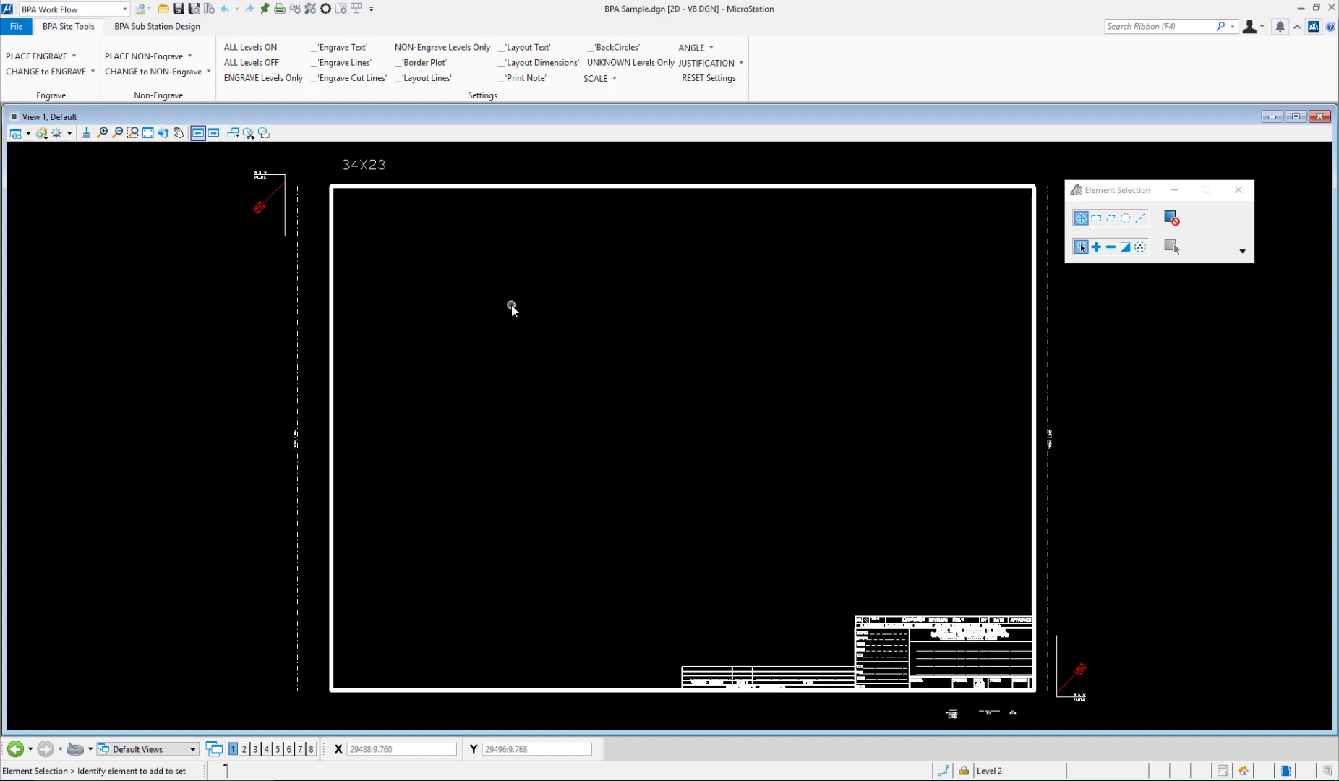
key("ctrl+w")
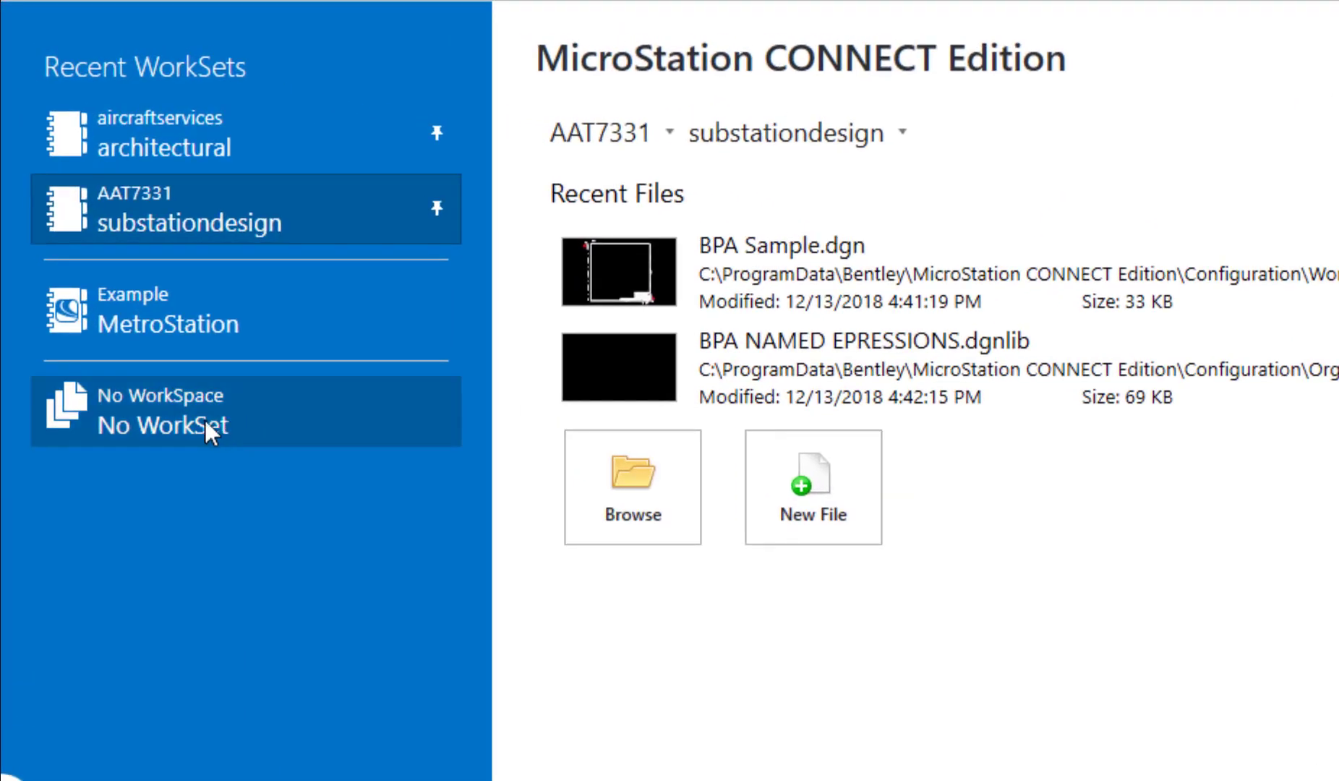
Step: Choose No WorkSet and load BPA RIBBON DEMO.dgnlib, where only BPA Site Tools shows
left_click(205, 425)
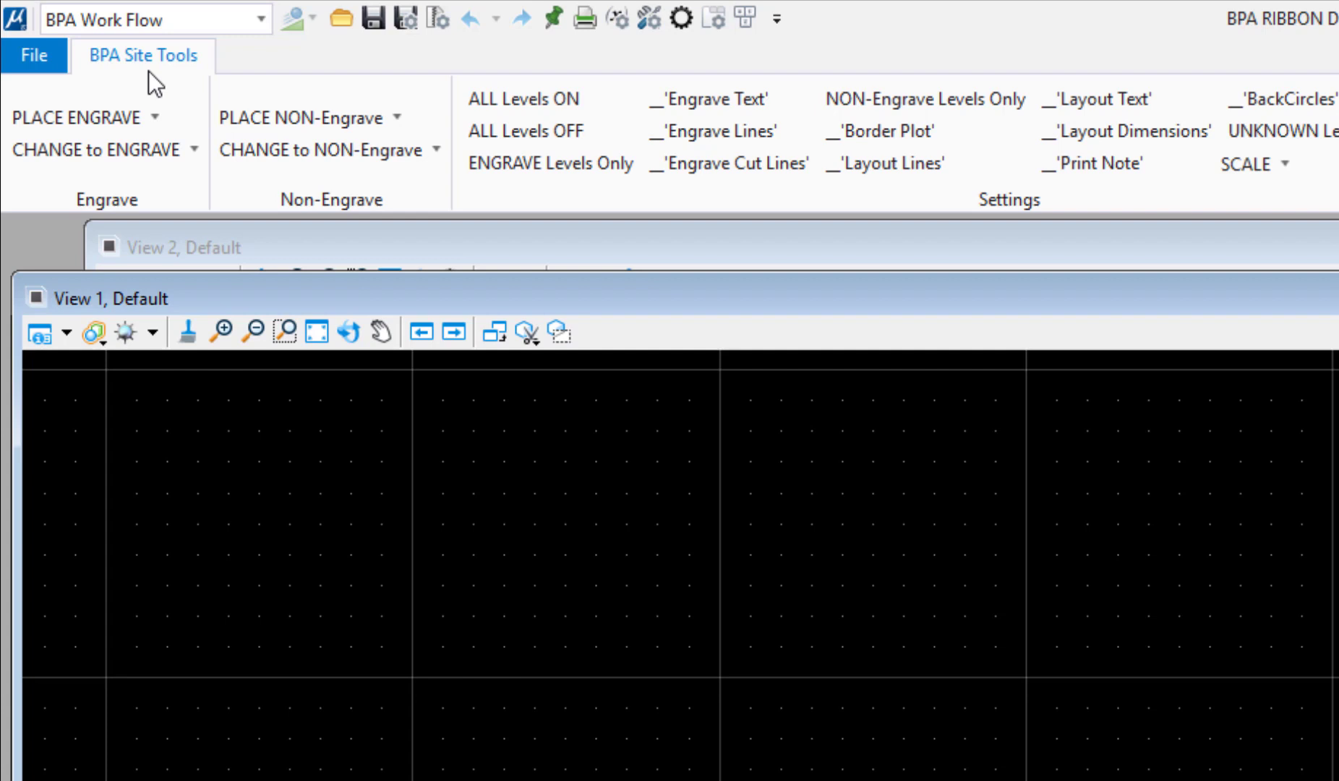
left_click(349, 332)
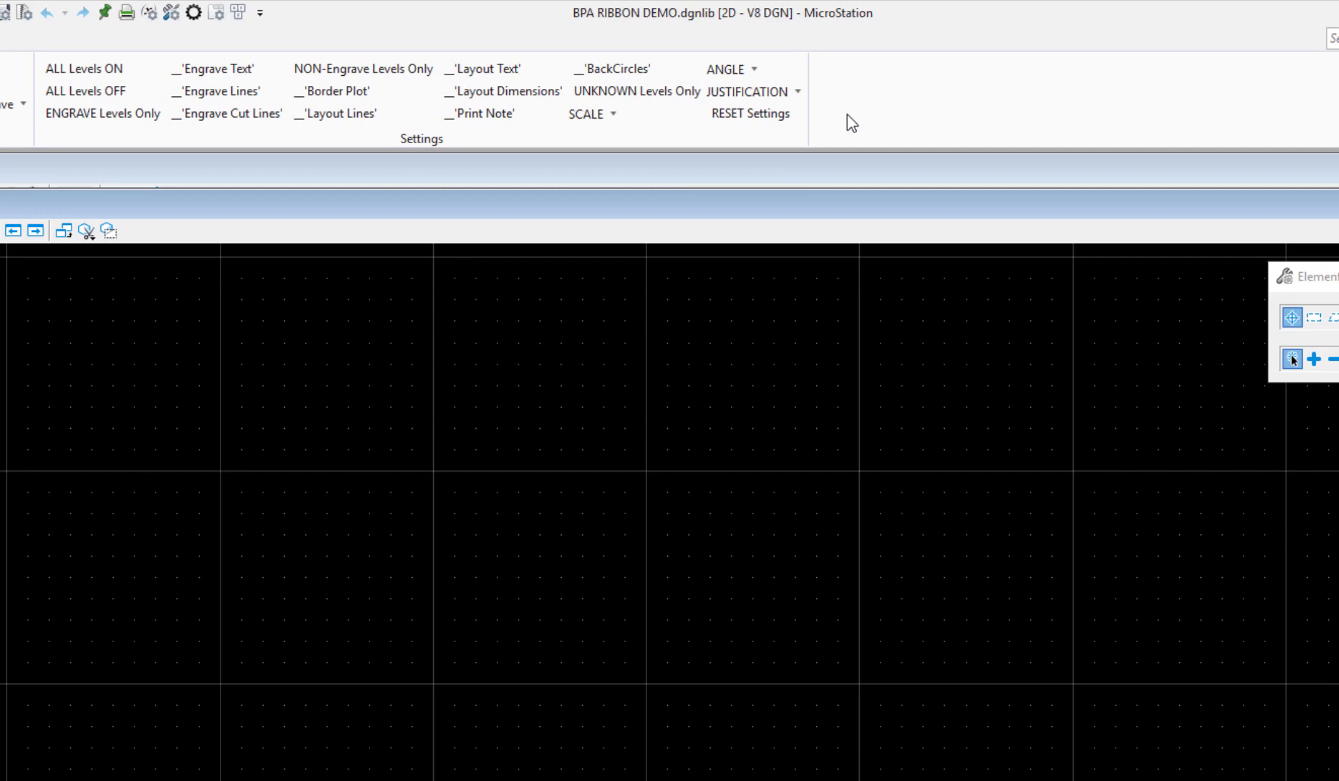
Step: In Customize Ribbon, check Visibility for the BPA Site Tools, Architectural and Sub Station Design tabs
right_click(848, 117)
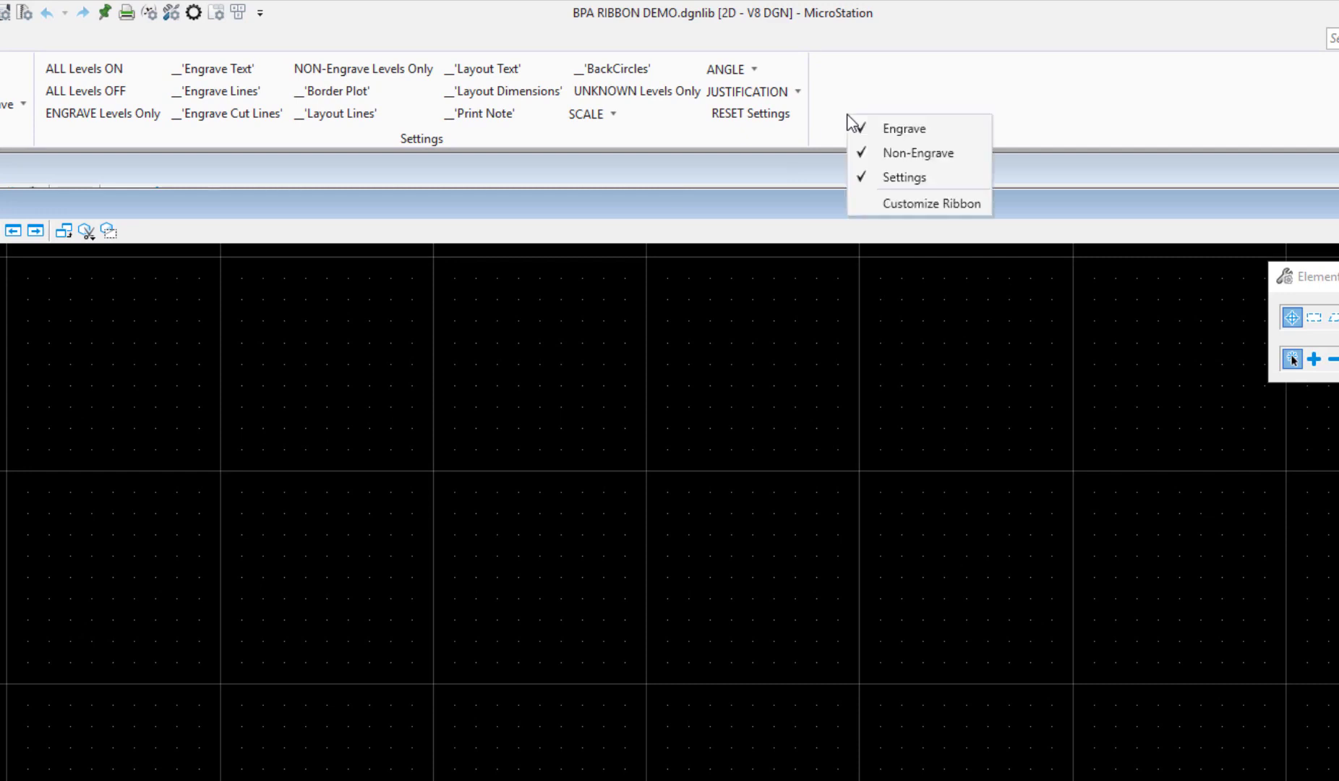
left_click(885, 204)
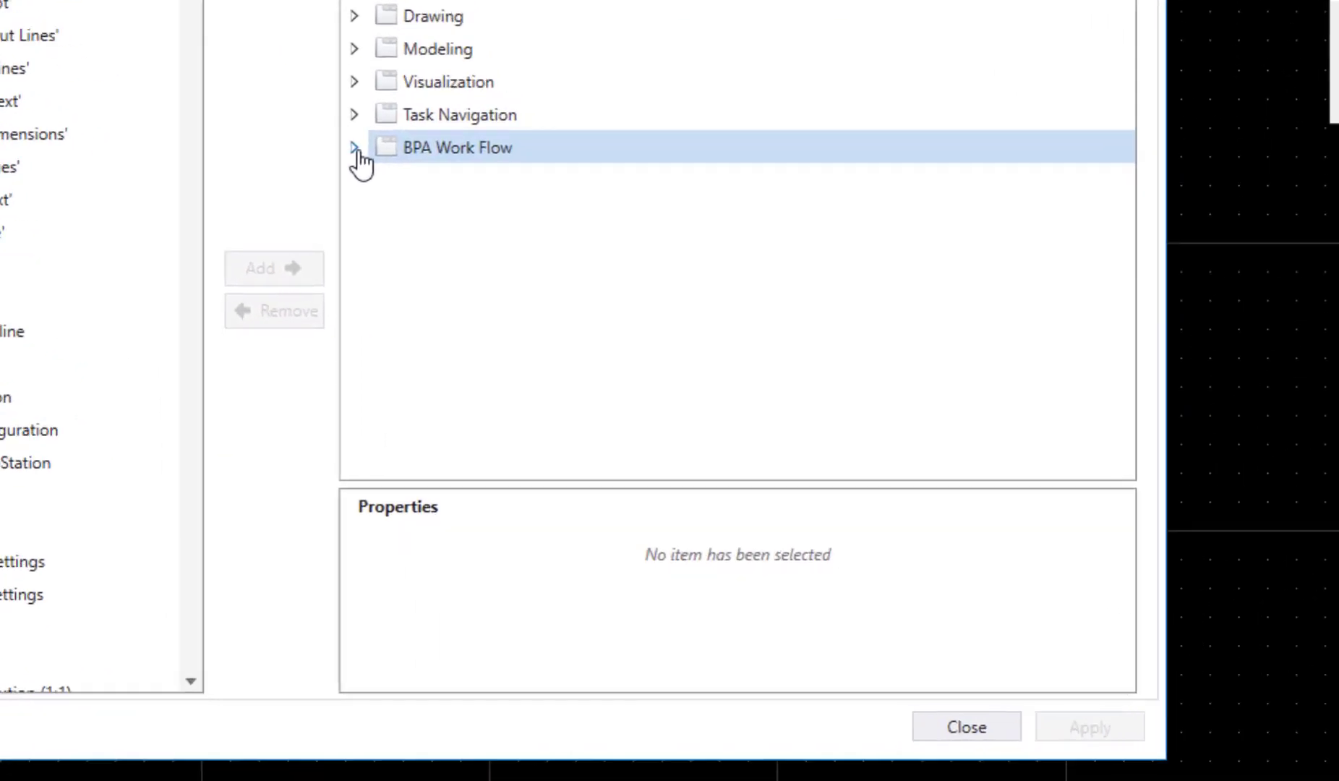
left_click(355, 149)
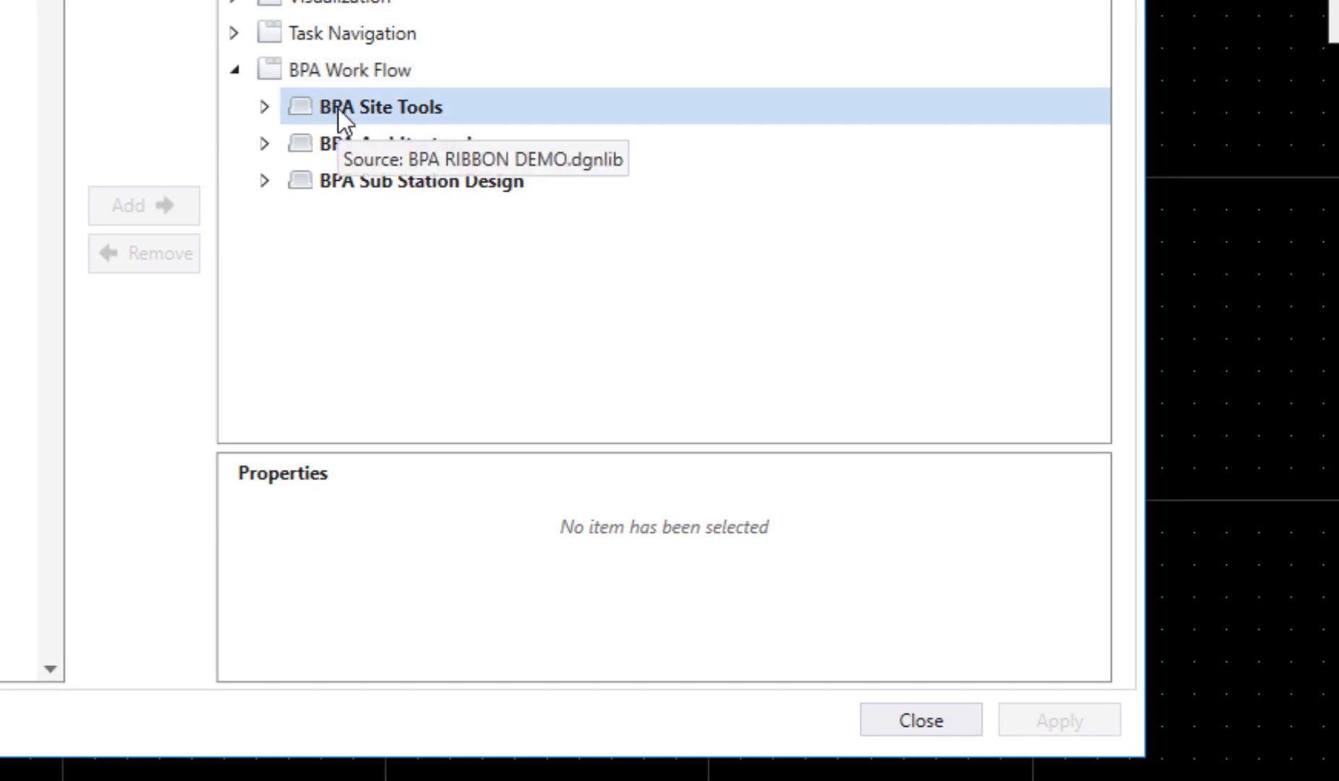
left_click(398, 108)
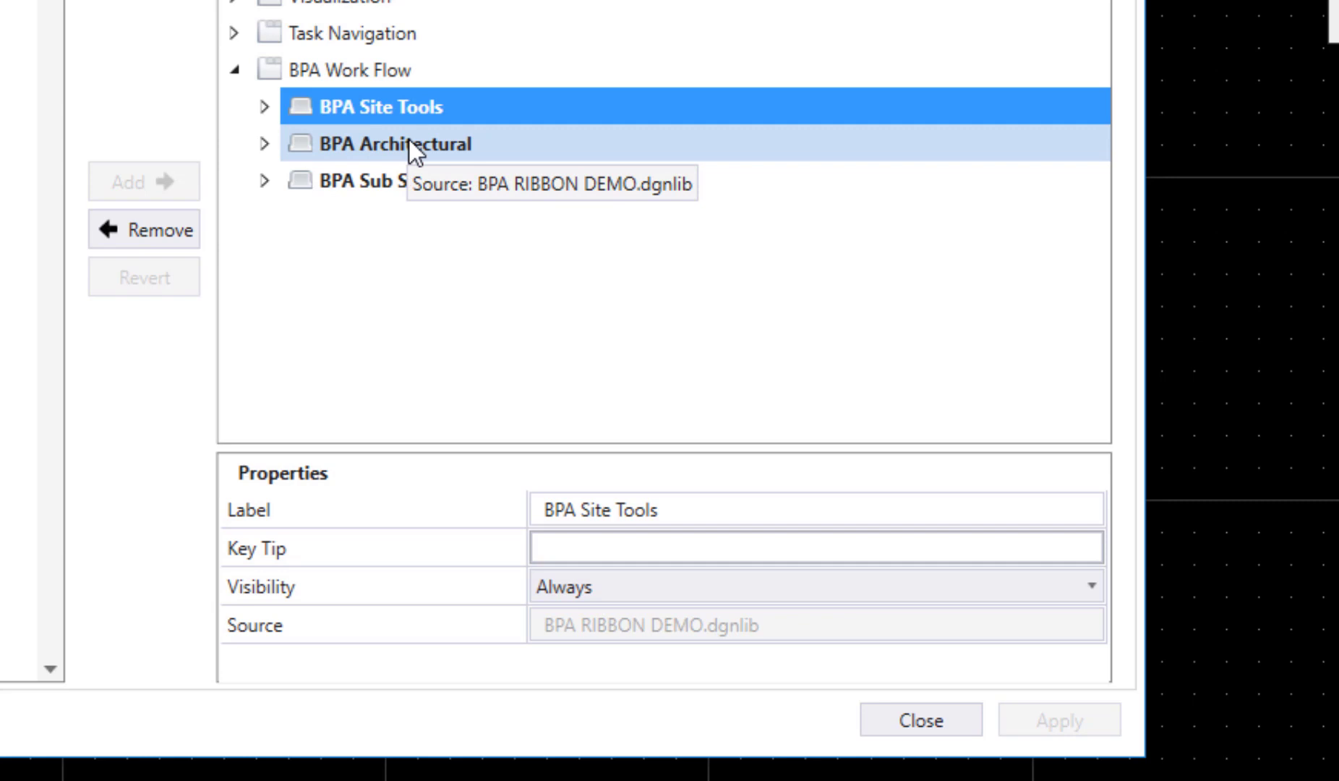
left_click(408, 143)
left_click(562, 595)
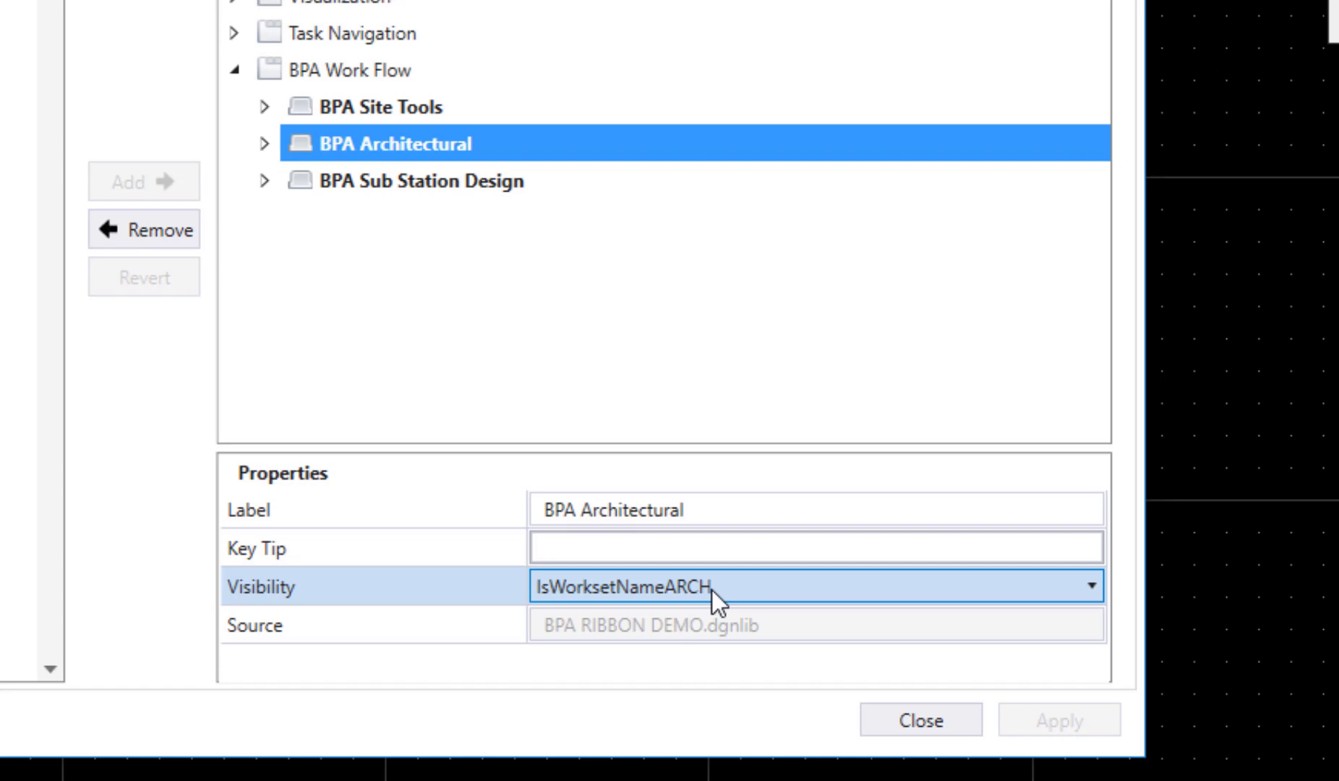
left_click(447, 180)
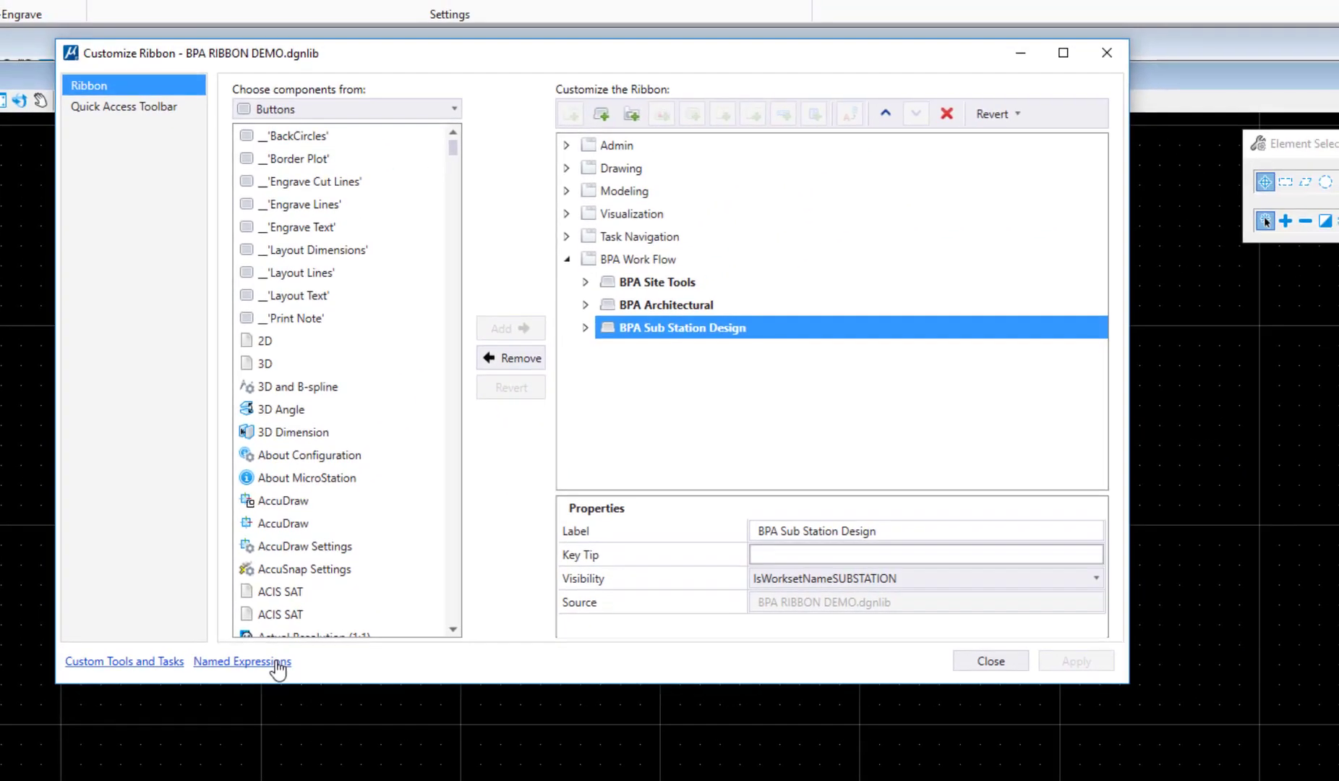
Step: Show the Named Expressions list scrolled to IsWorksetNameARCH and IsWorksetNameSUBSTATION
left_click(277, 662)
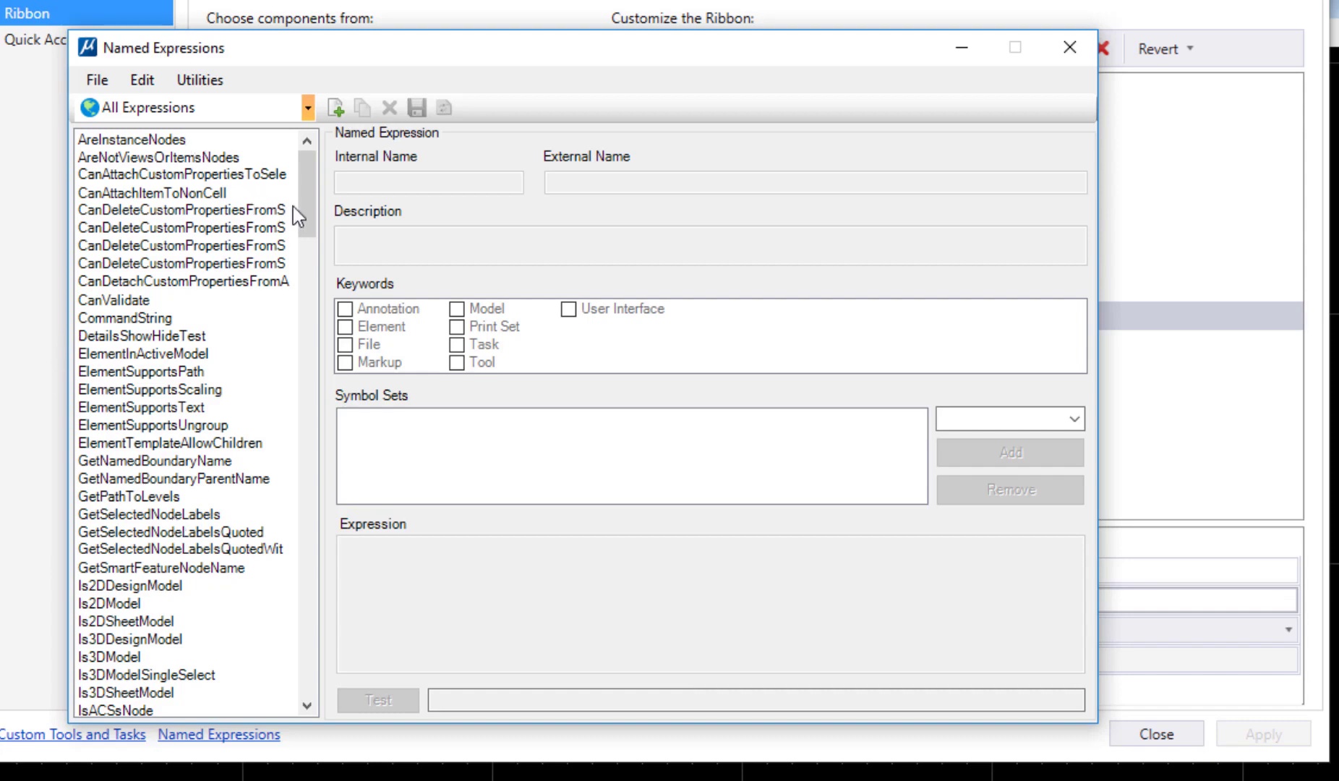
mouse_move(318, 219)
left_mouse_down()
mouse_move(342, 457)
mouse_move(332, 559)
mouse_move(362, 705)
left_mouse_up()
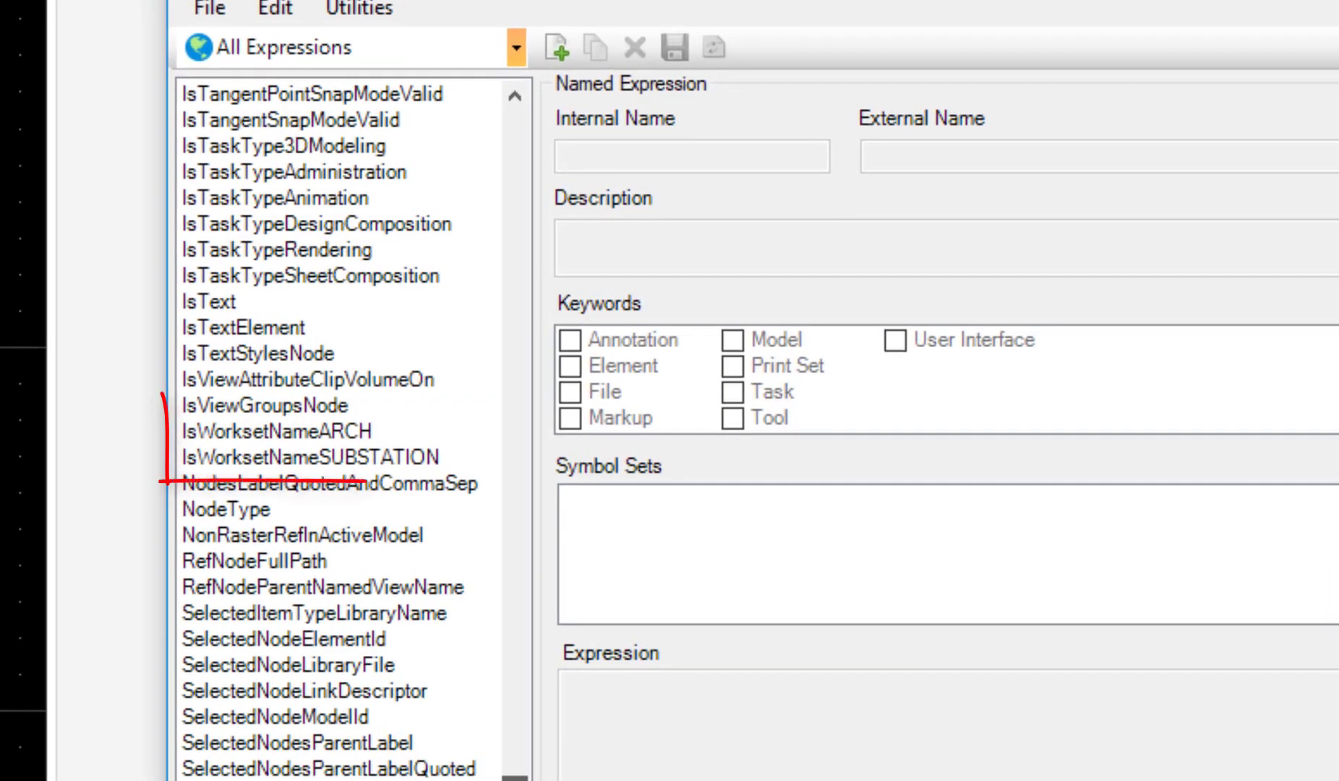
Step: Inspect the IsWorksetNameARCH and IsWorksetNameSUBSTATION definitions, then dismiss Named Expressions
left_click(311, 430)
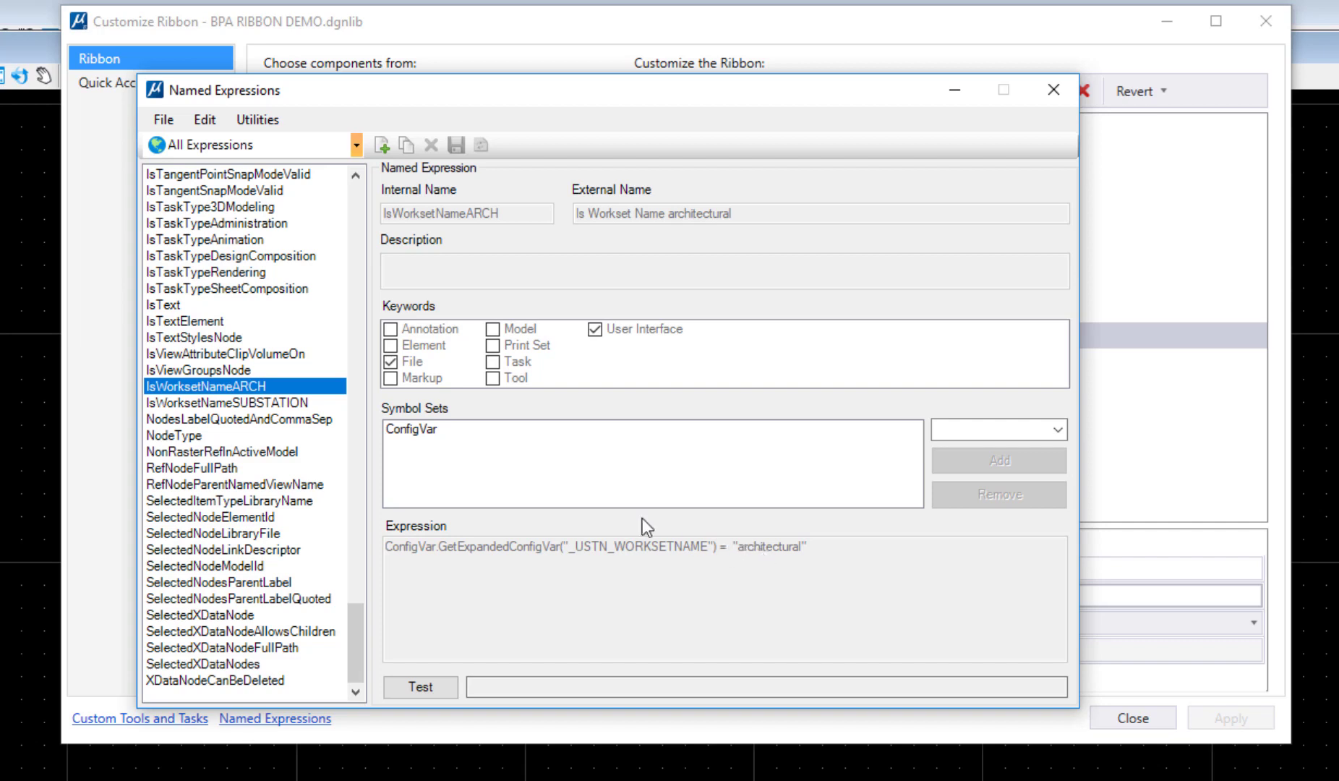
left_click(258, 402)
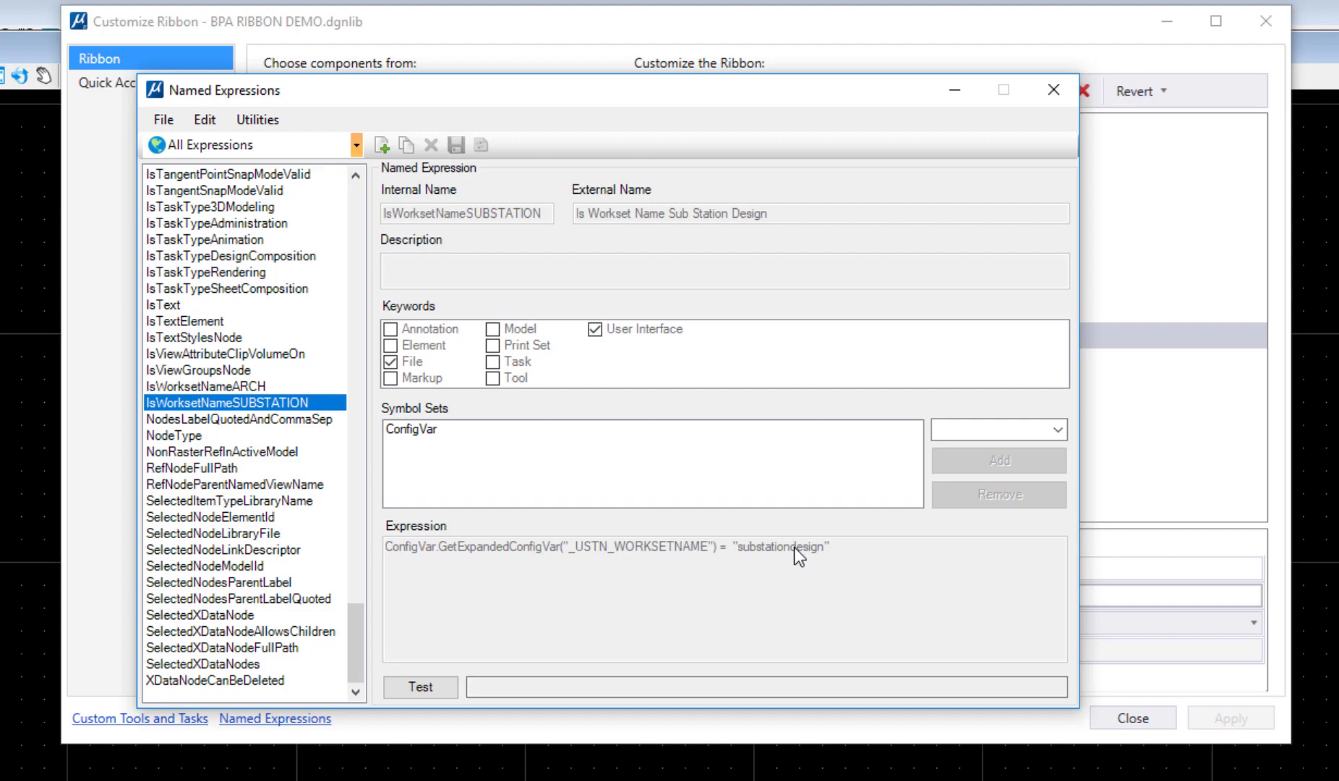
left_click(1050, 91)
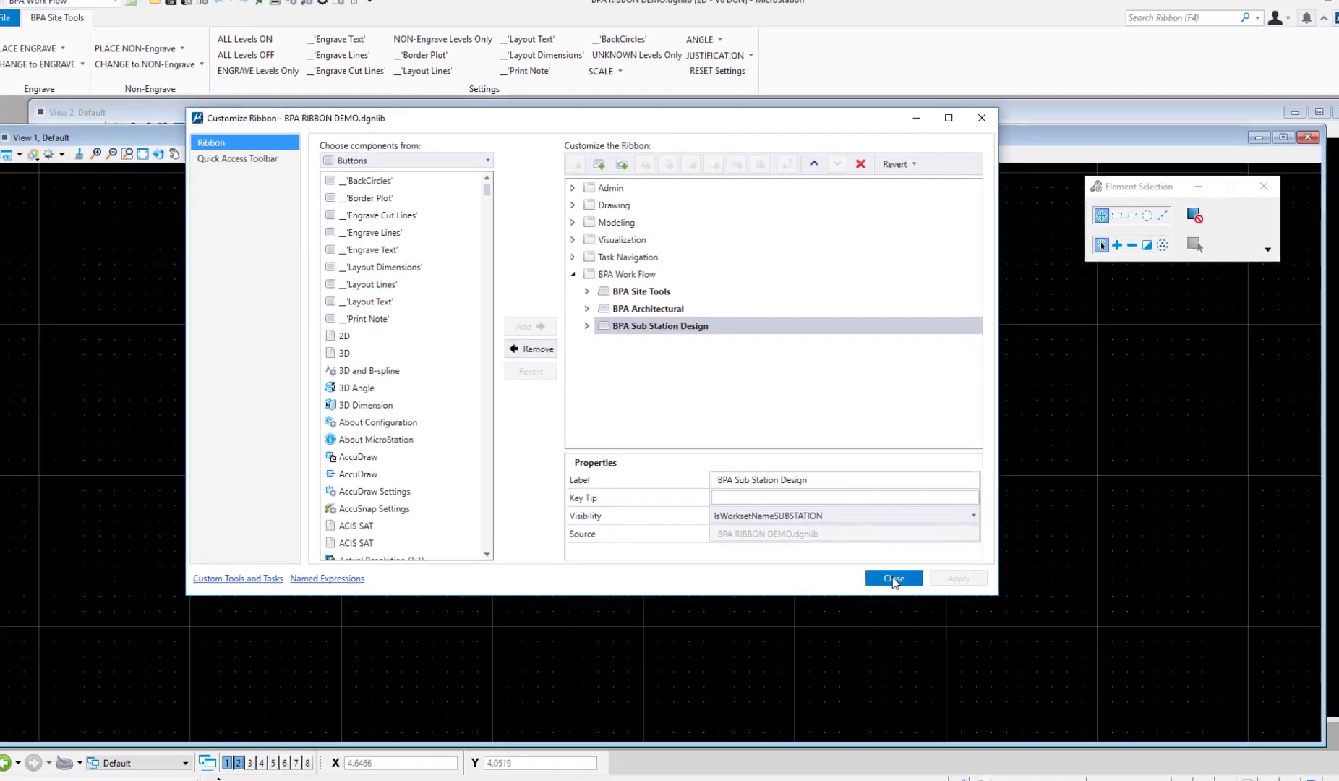
Step: Close Customize Ribbon and the BPA RIBBON DEMO.dgnlib file
left_click(894, 578)
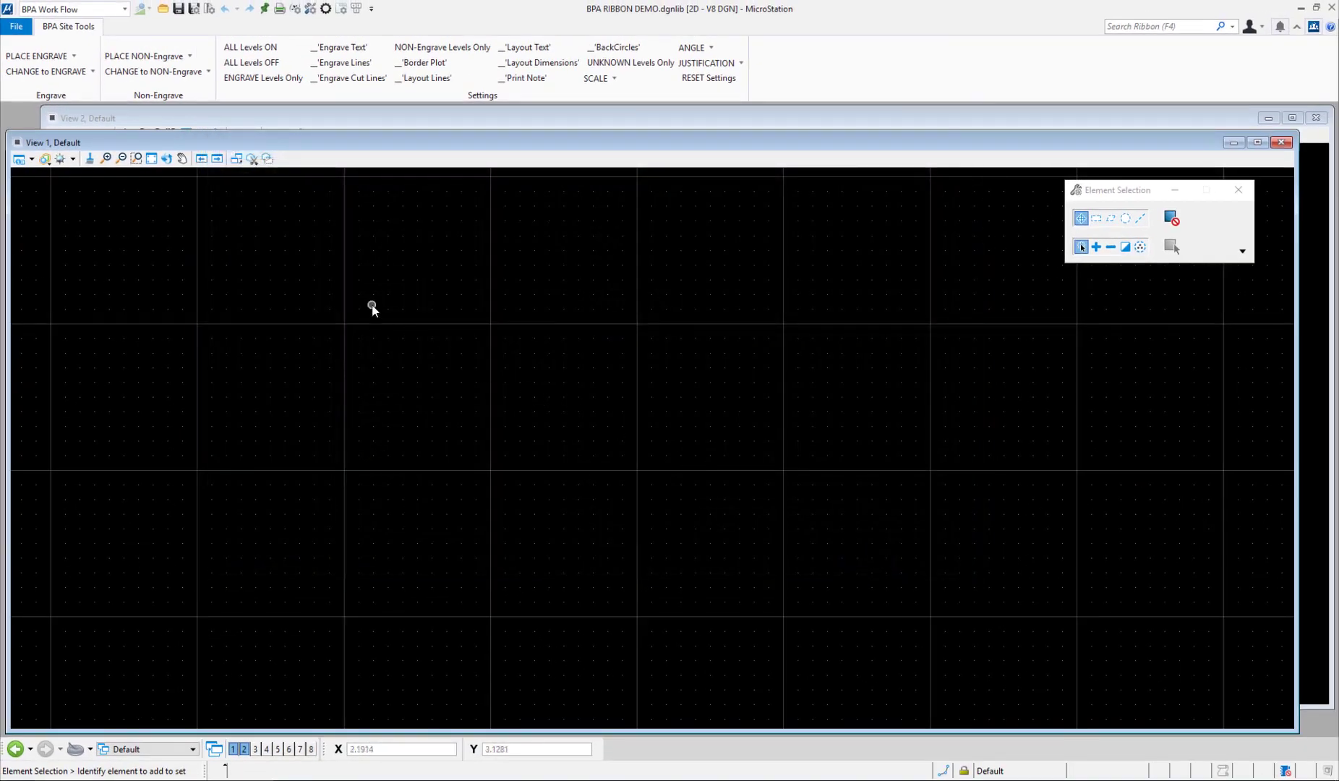
key("ctrl+w")
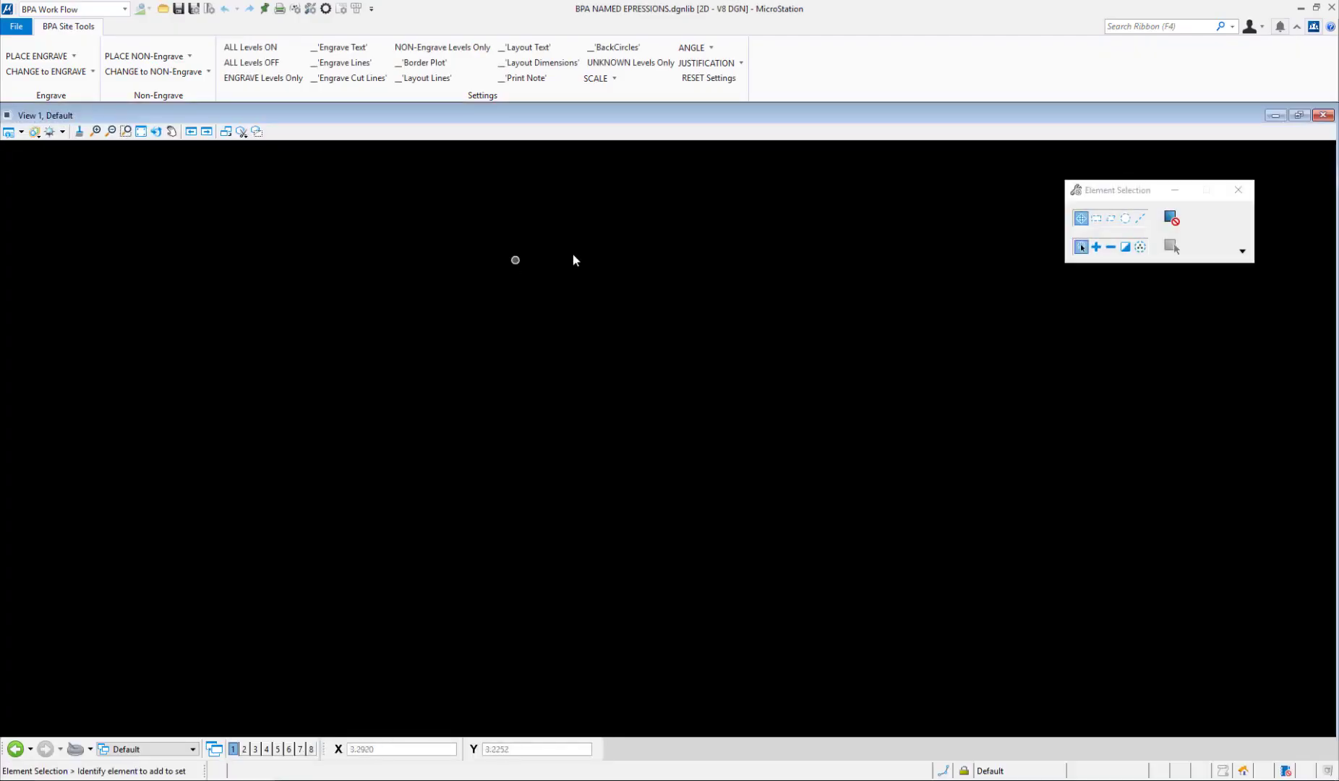
Step: View IsWorksetNameARCH in Customize Ribbon's Named Expressions and bring up the Utilities reporting options
right_click(829, 85)
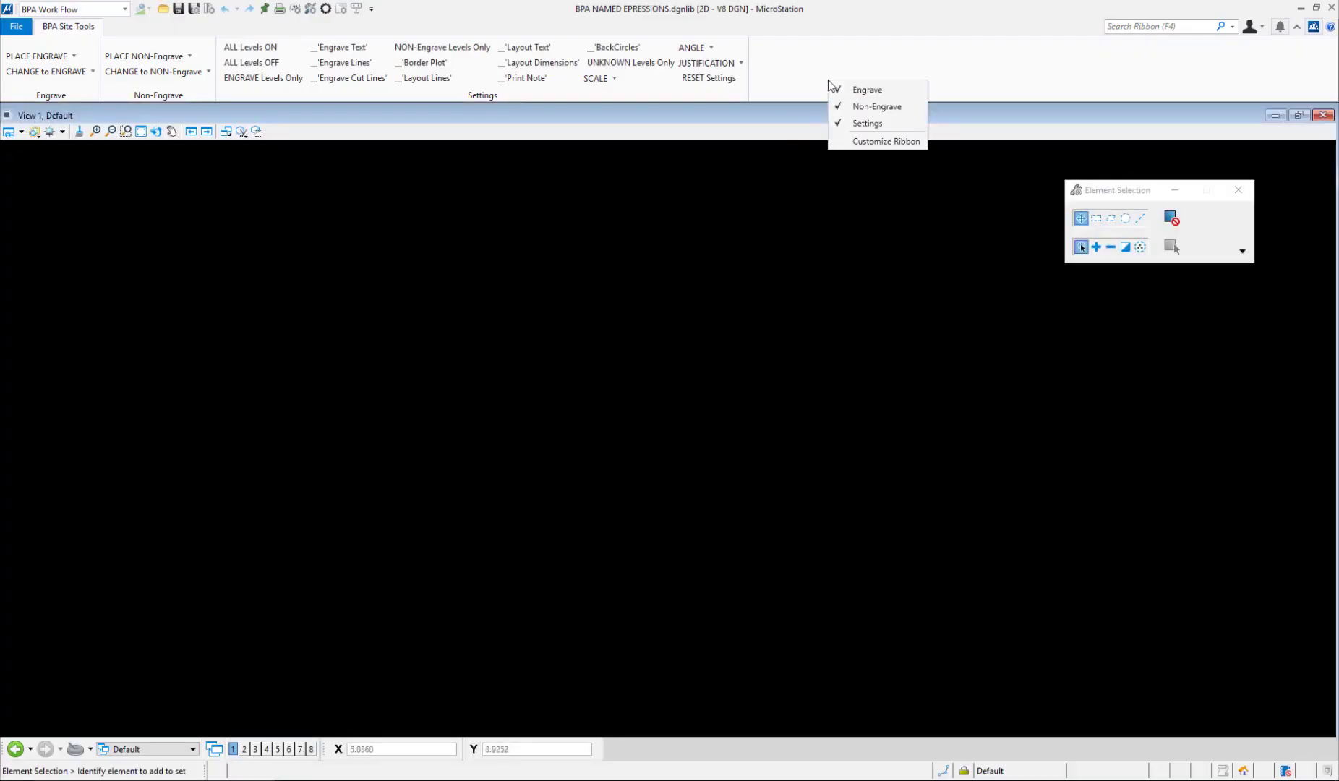
left_click(868, 142)
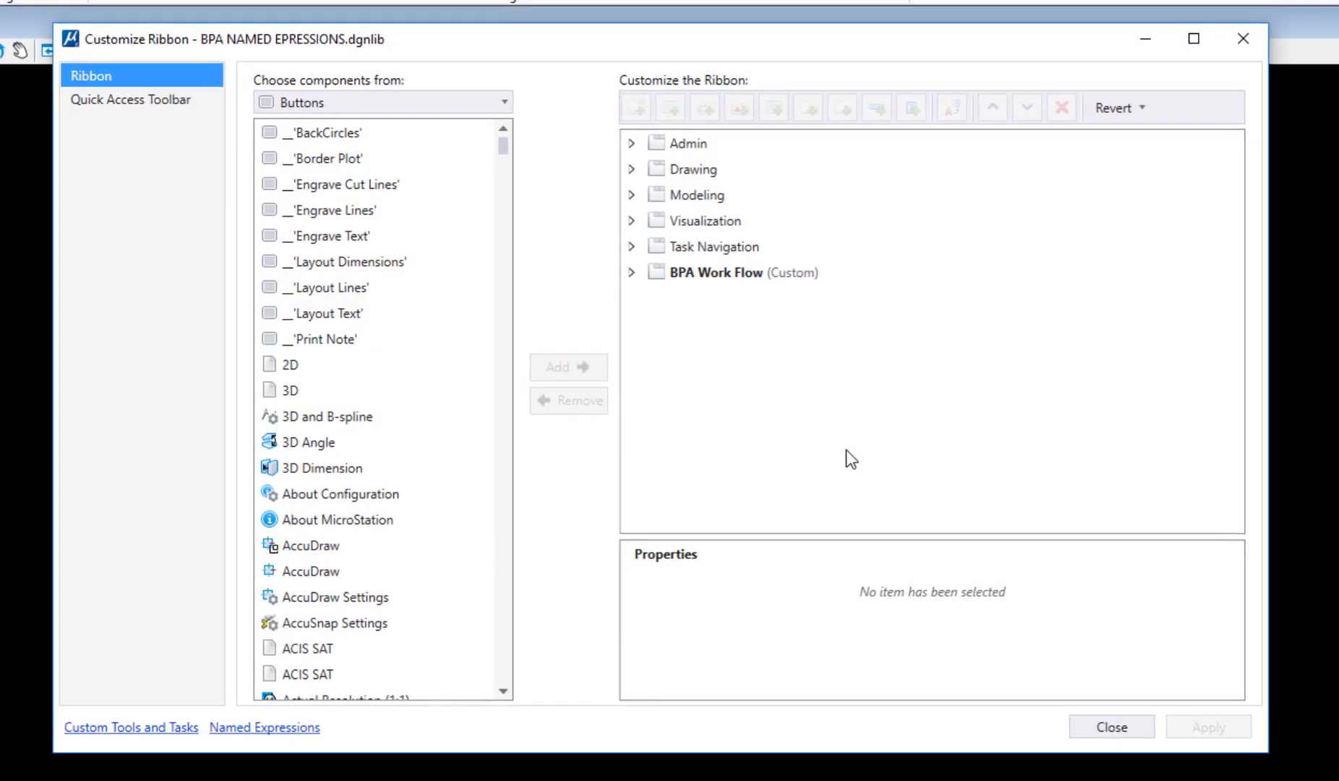
left_click(282, 733)
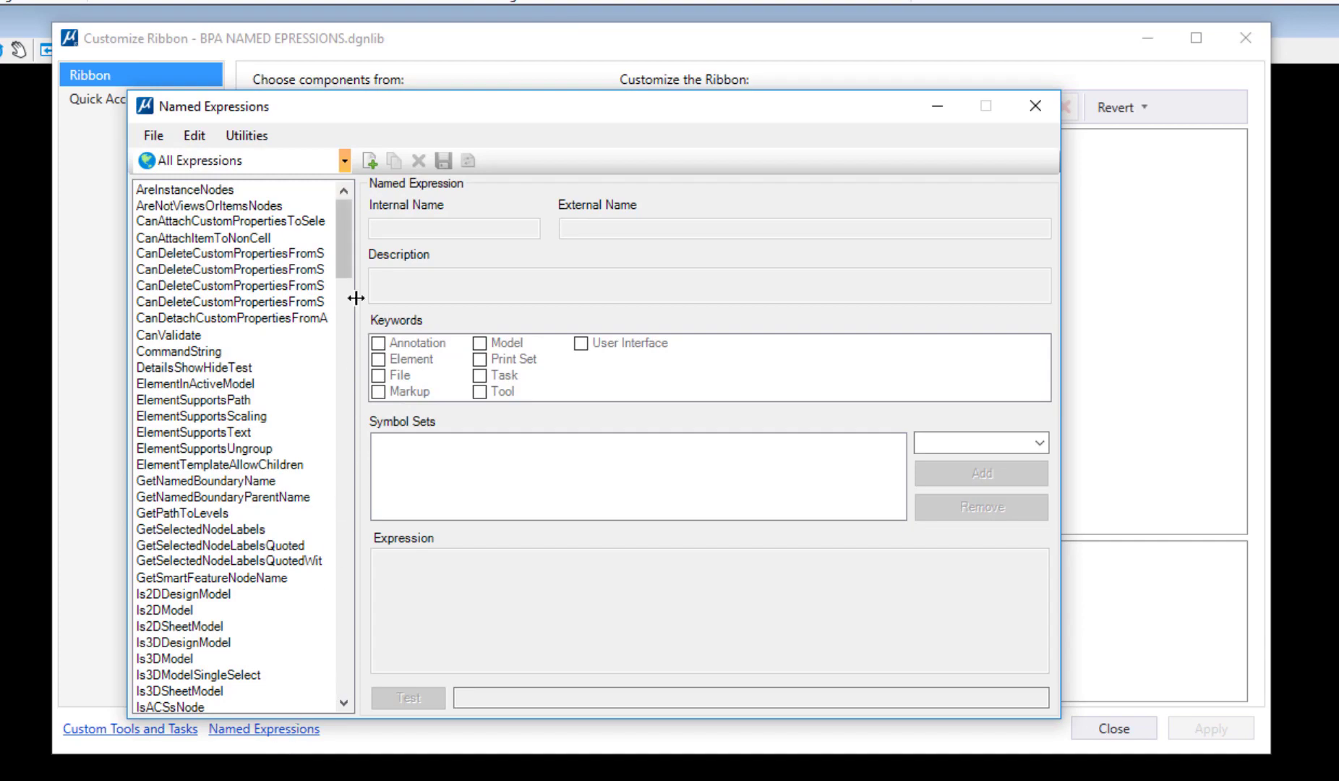
left_click_drag(338, 235, 344, 684)
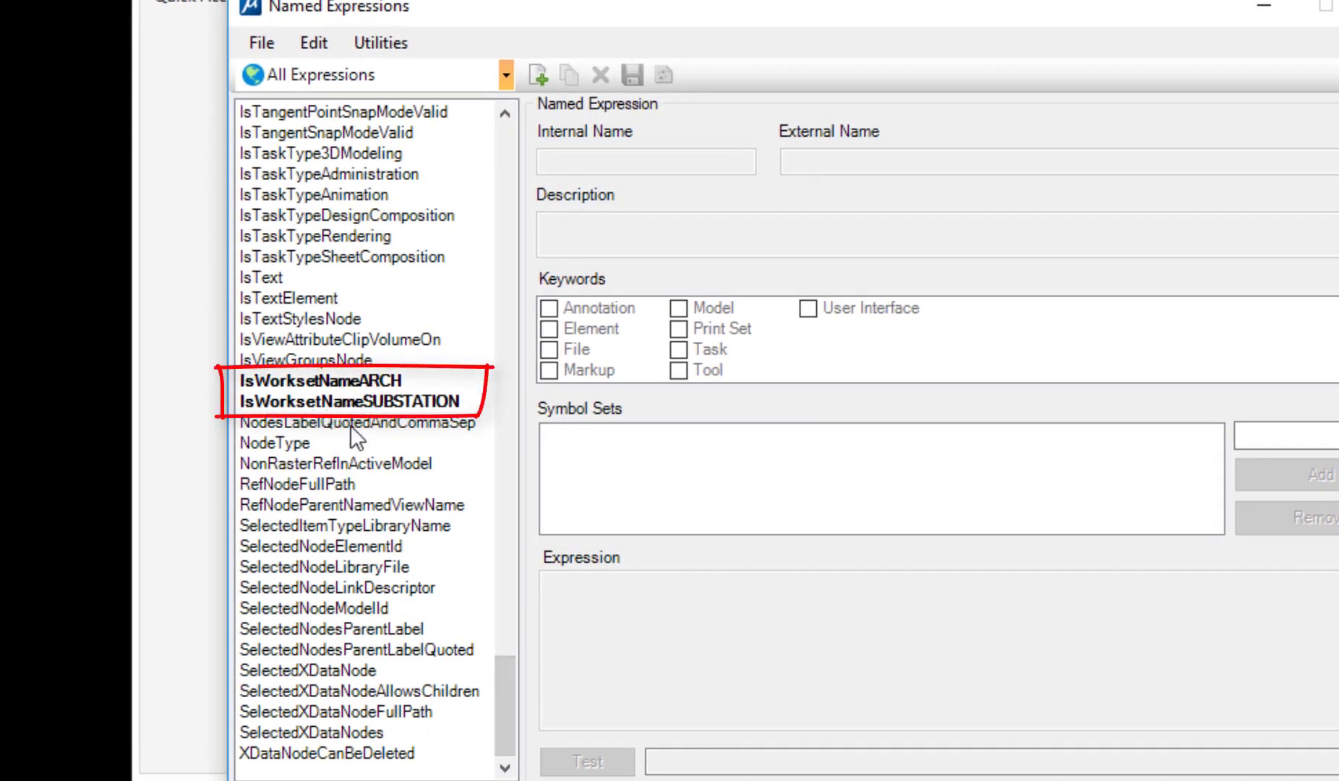
left_click(349, 379)
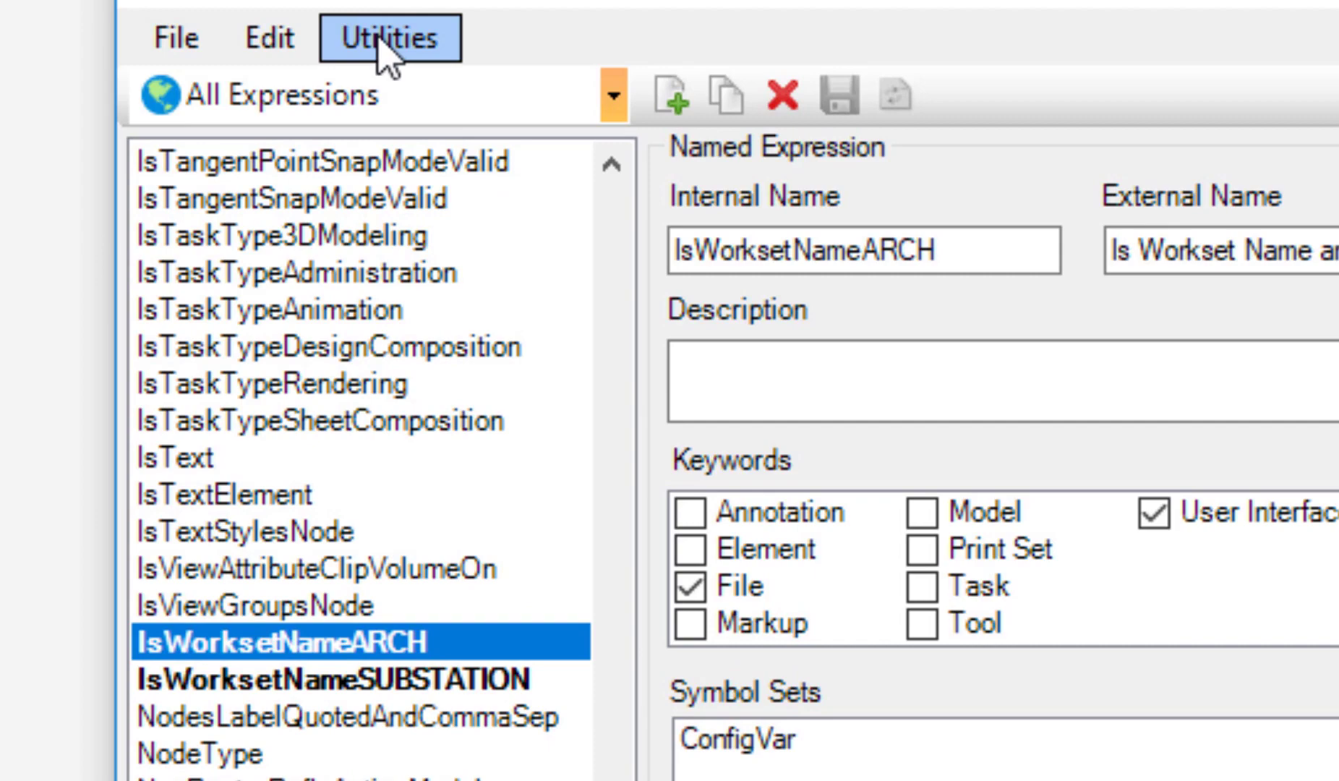
left_click(383, 40)
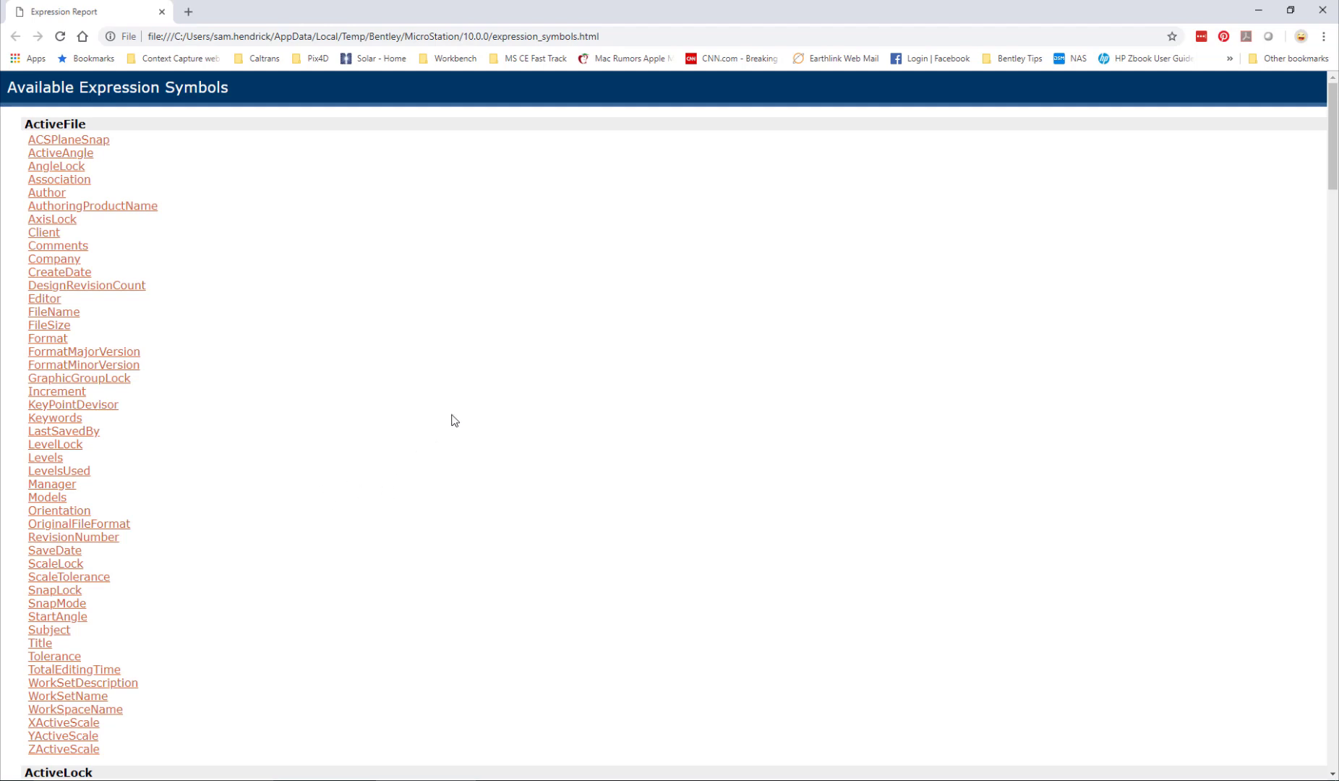
Step: Search the symbols report for 'config', expand IsConfigVarDefined and select its example expression
key("ctrl+f")
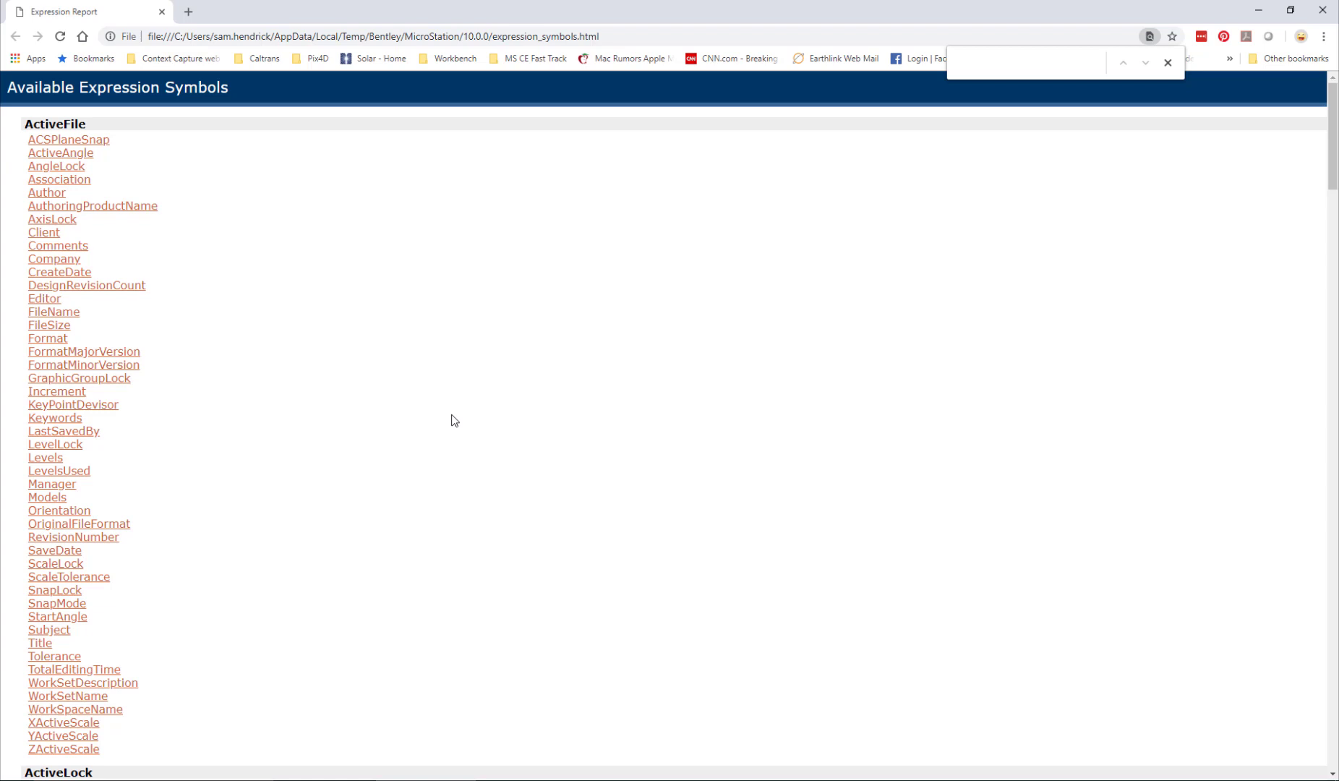
type("confu")
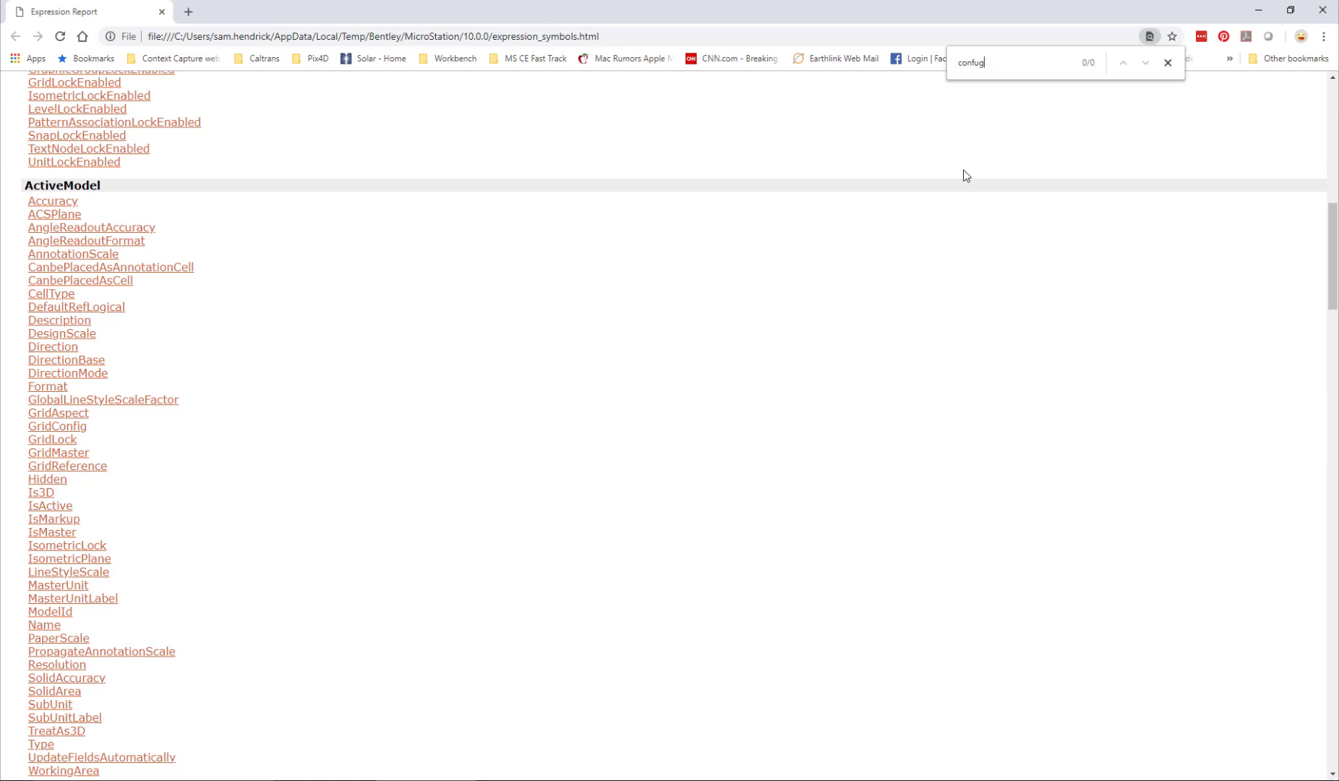
key("BackSpace")
type("ig")
scroll(116, 442, "down", 6)
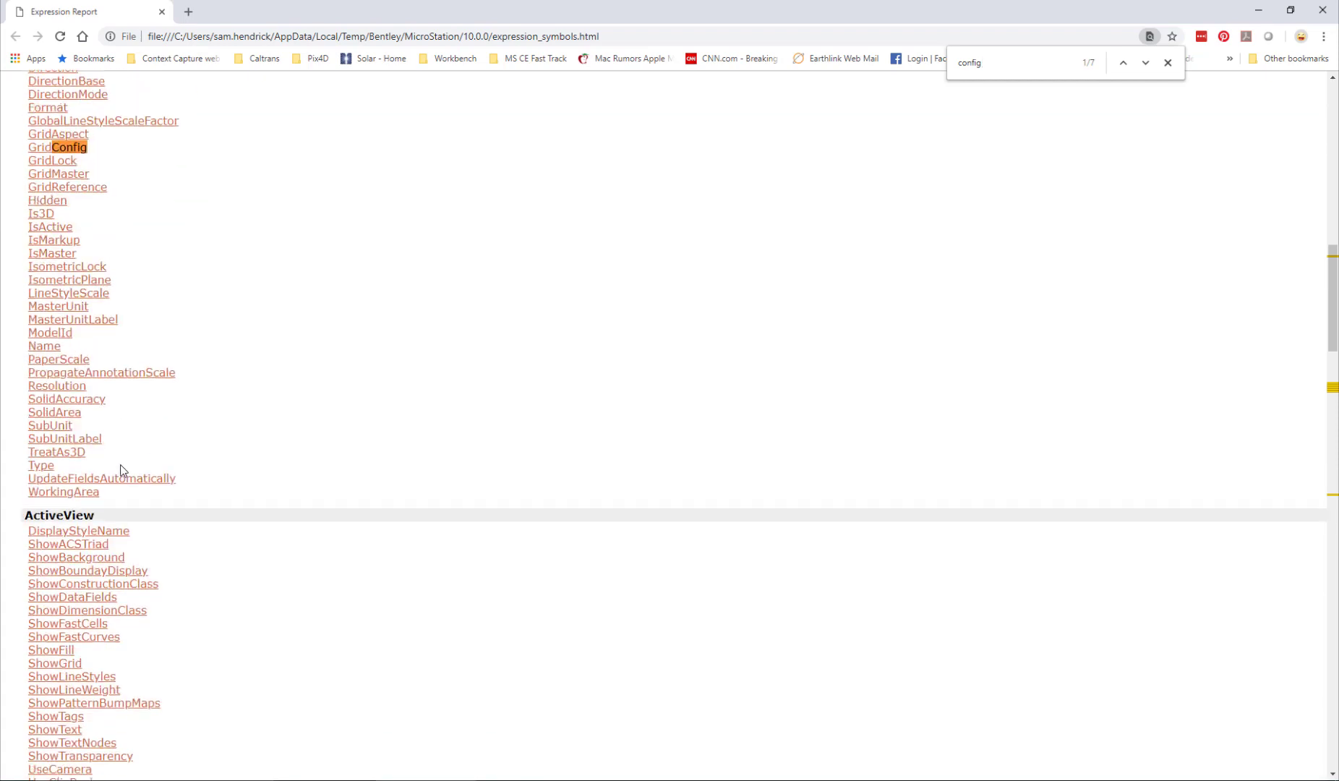
scroll(166, 517, "down", 7)
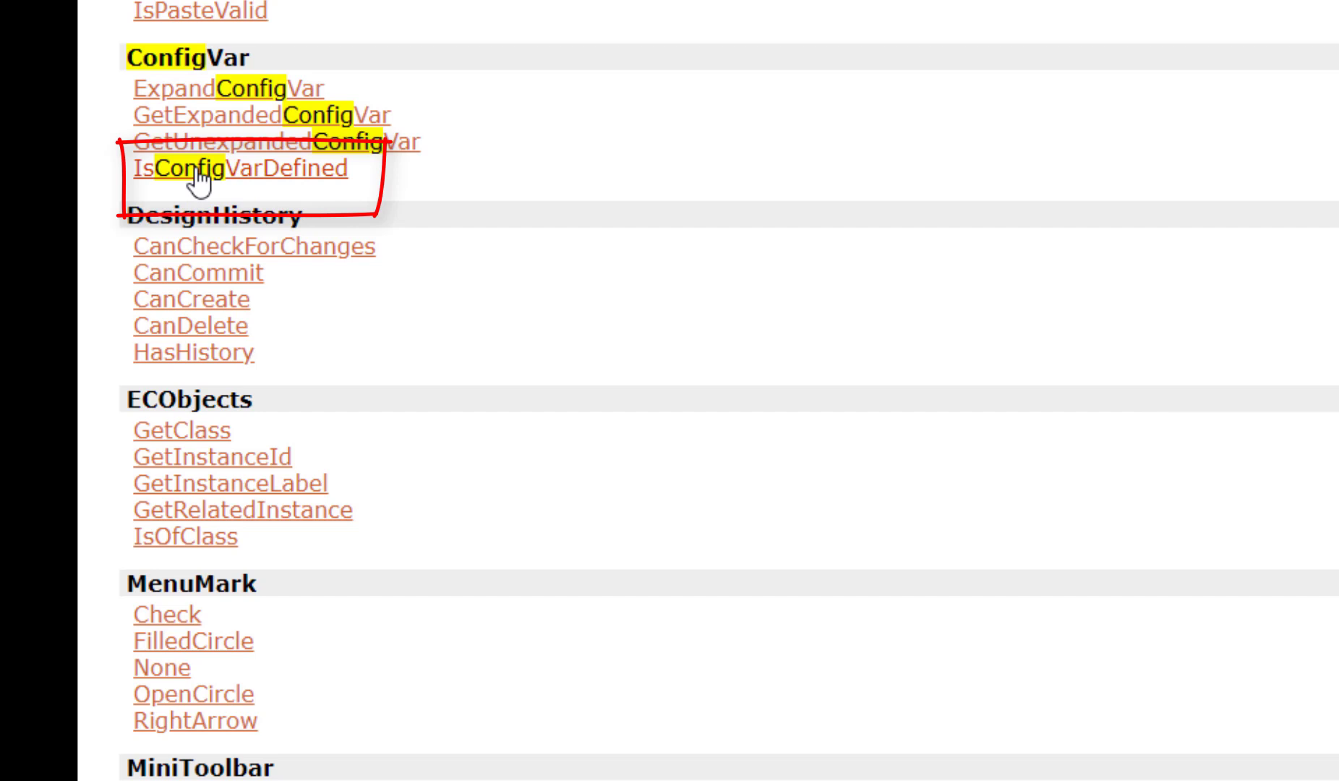
left_click(239, 169)
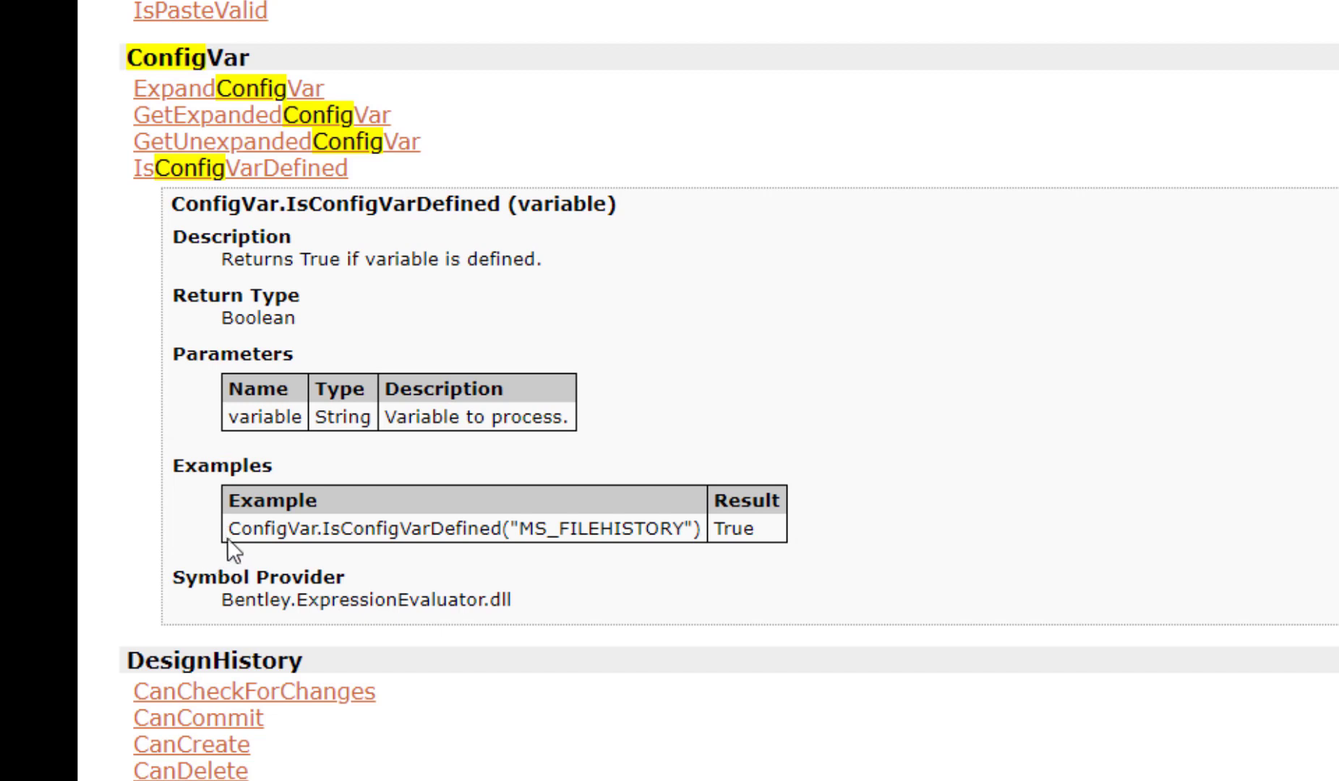
left_click_drag(230, 526, 702, 525)
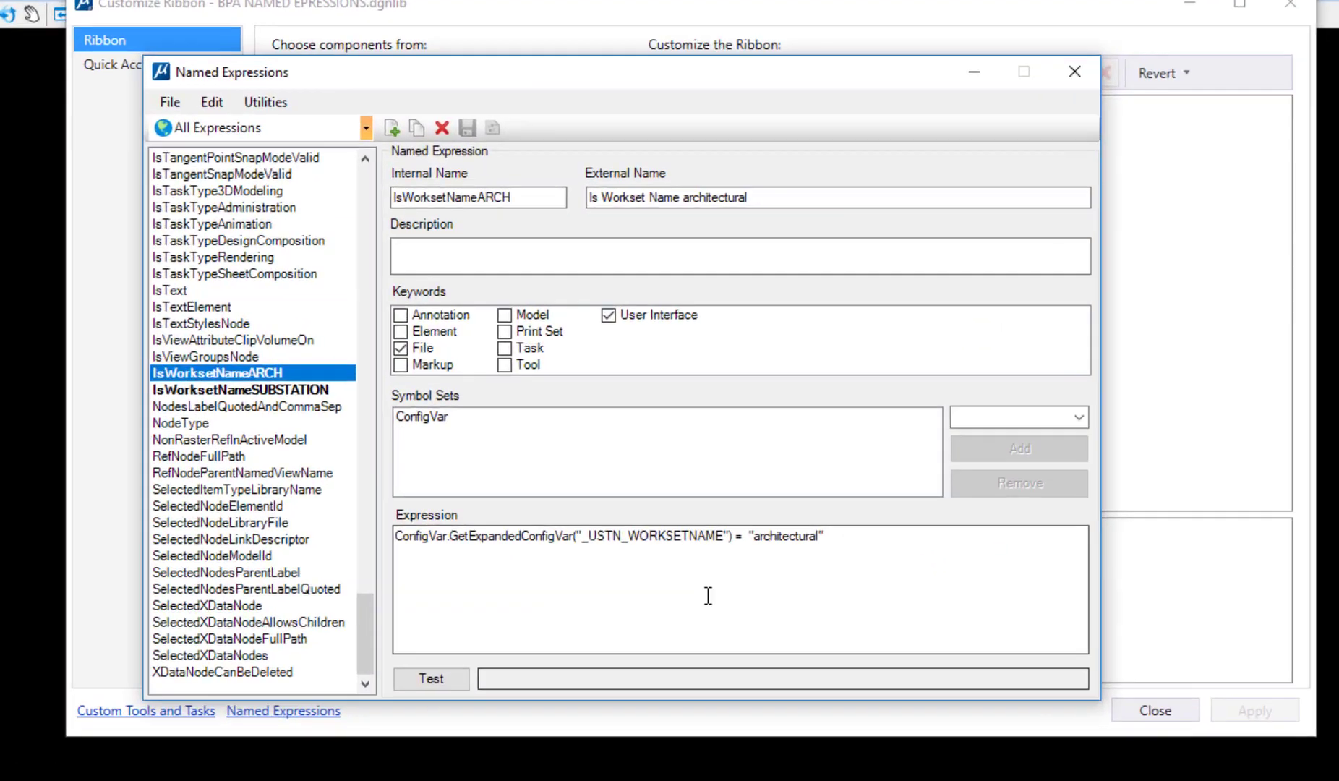
Step: Click into the IsWorksetNameARCH expression, then close Named Expressions and Customize Ribbon
left_click(708, 596)
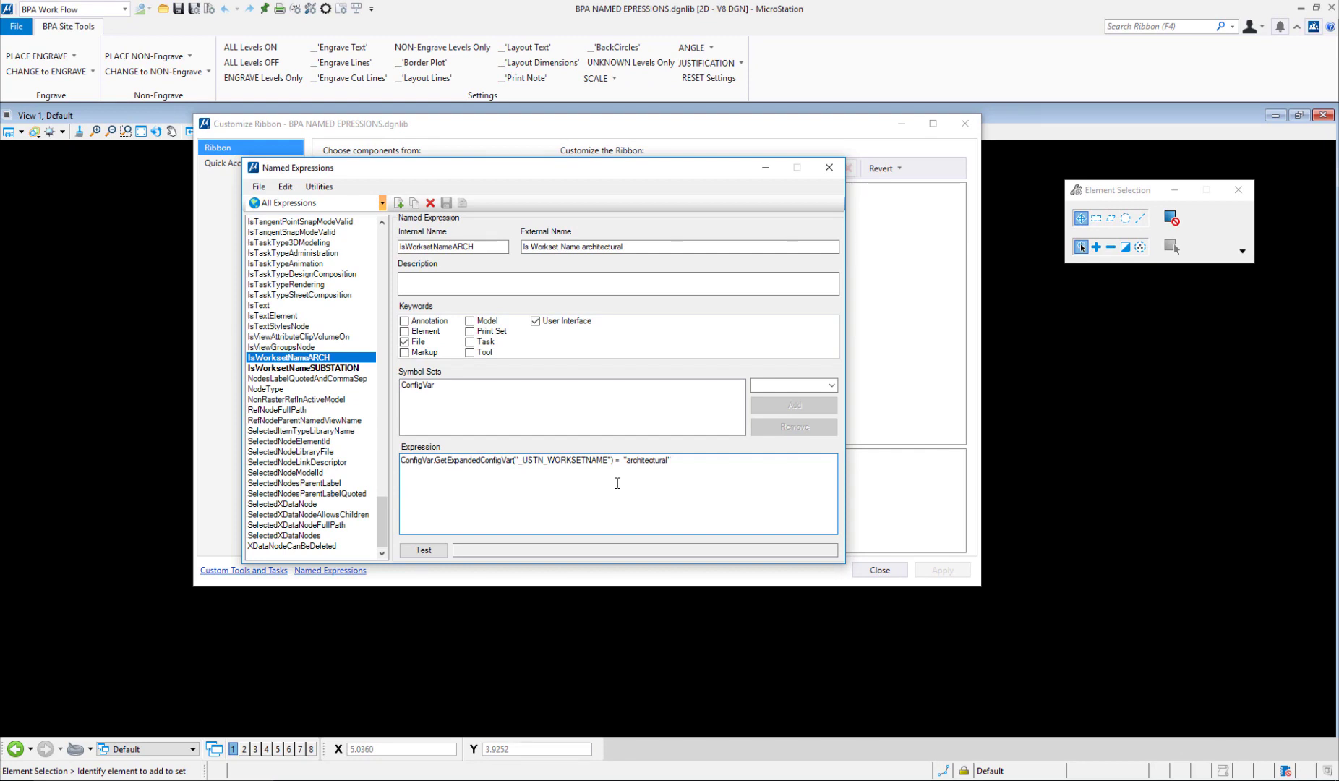
left_click(829, 167)
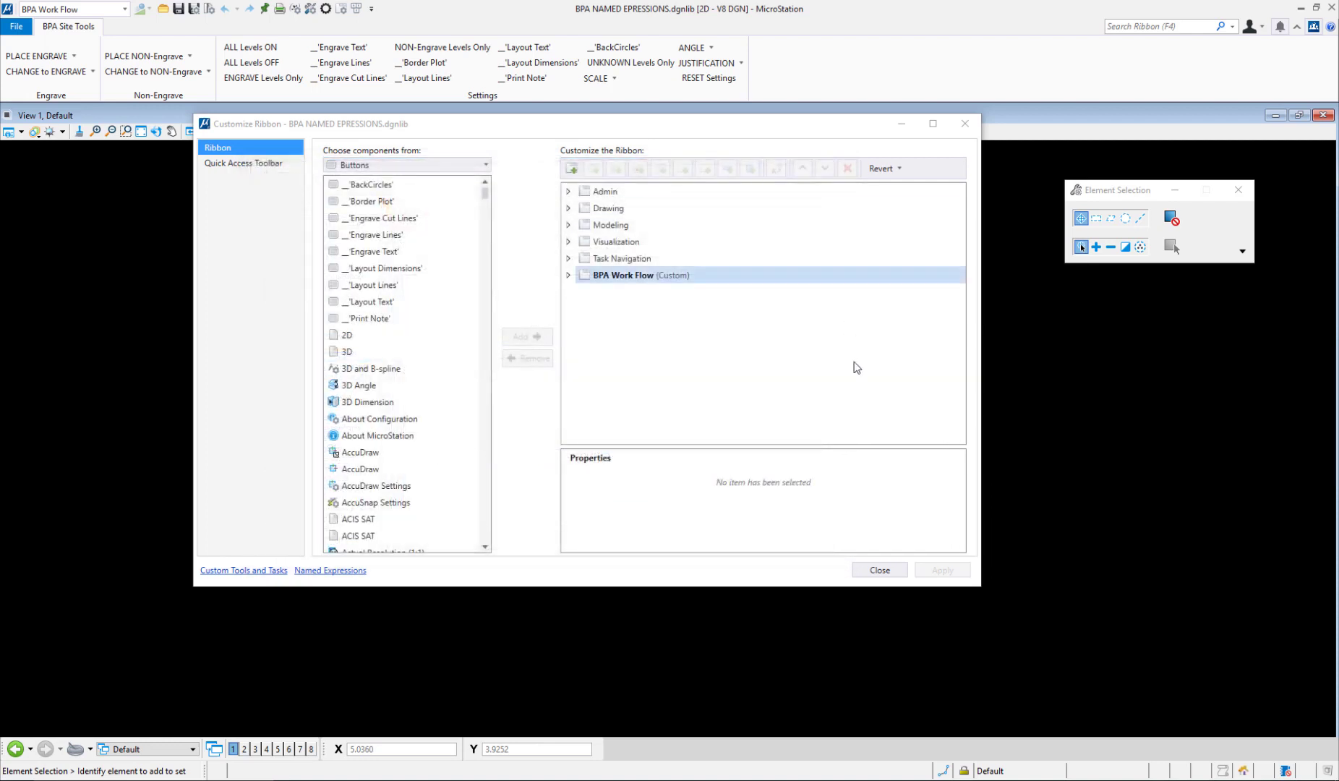
left_click(876, 570)
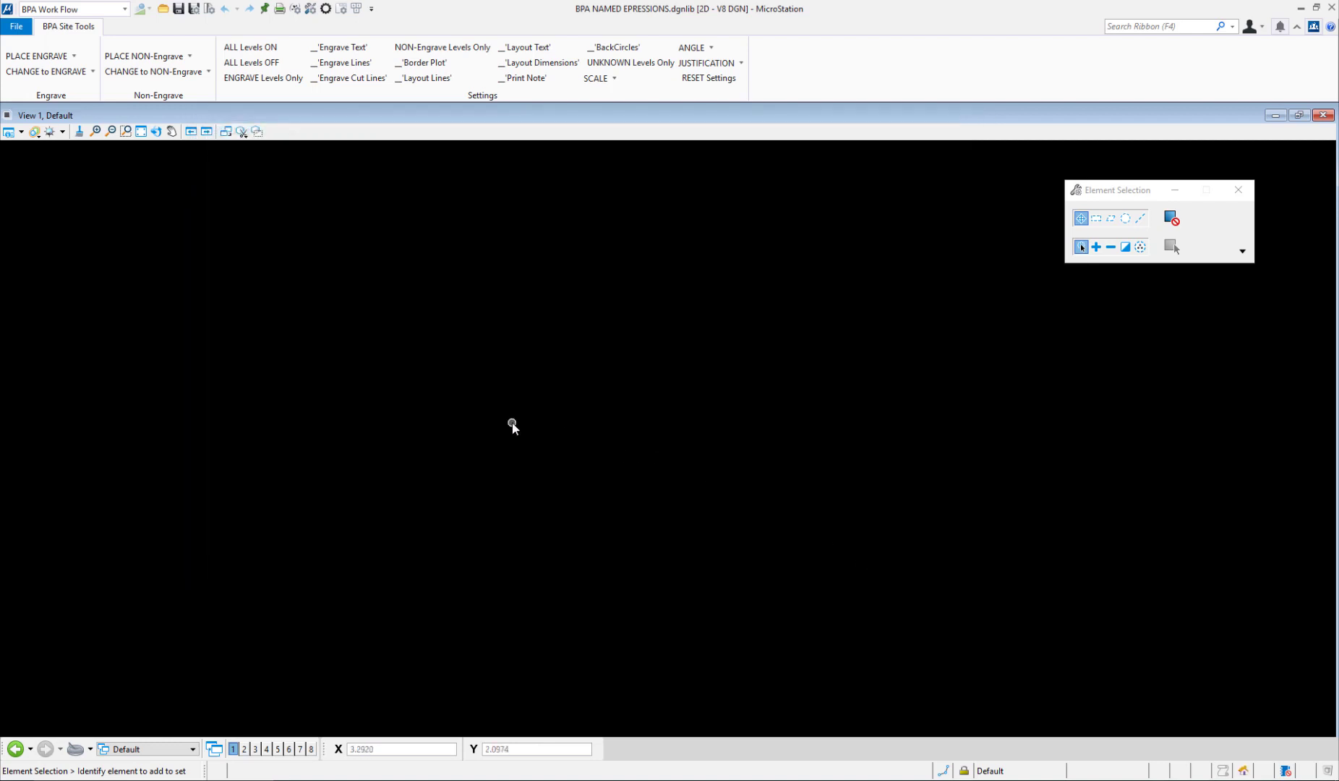